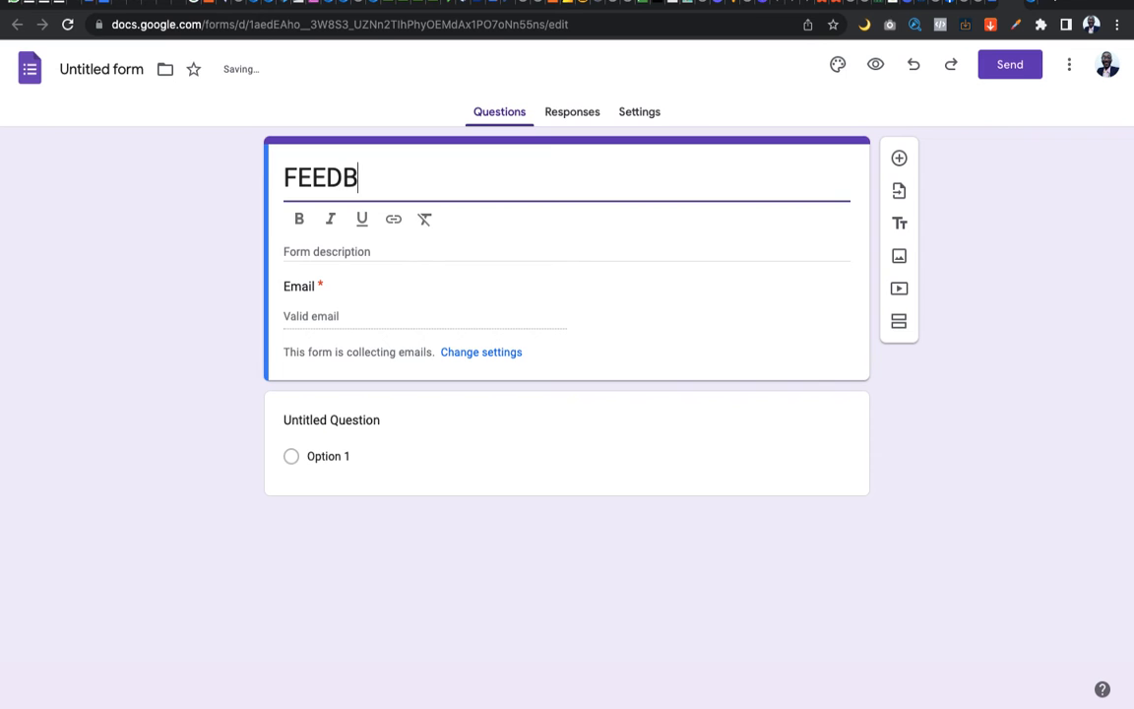
# Title the form "FEEDBACK FORM" and set its description to "Kindly fill the survey form".
pyautogui.press('BackSpace')
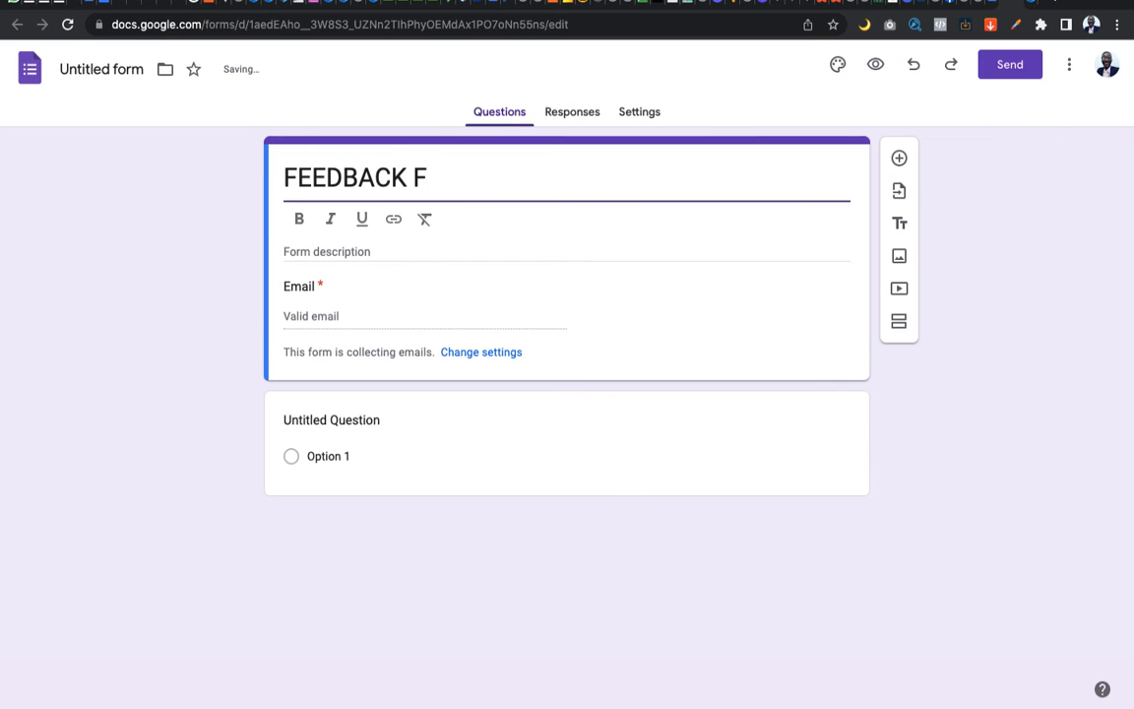
pyautogui.write('ORM')
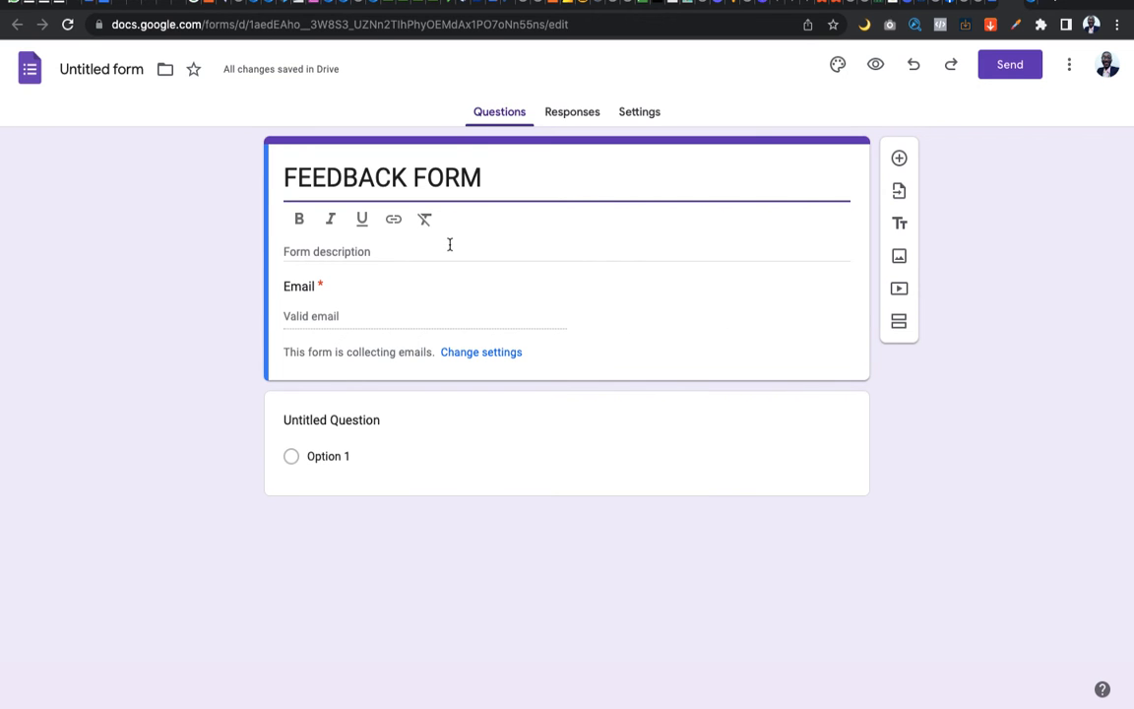
pyautogui.click(720, 259)
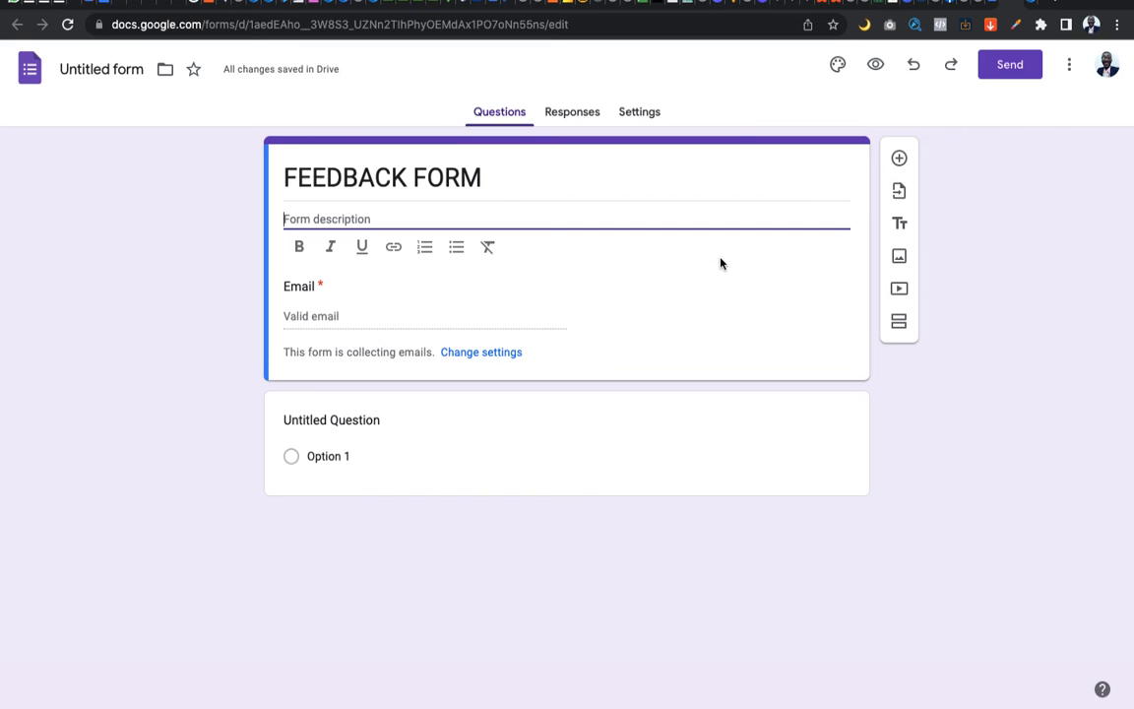
pyautogui.write('Qu')
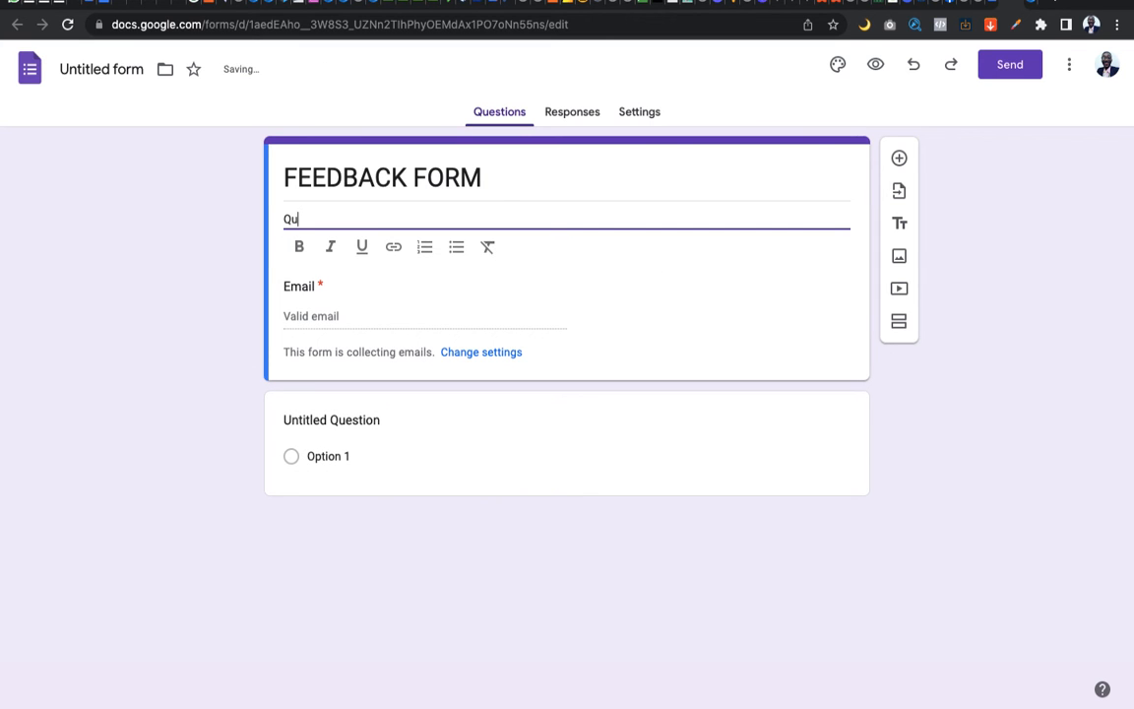
pyautogui.press('BackSpace')
pyautogui.press('BackSpace')
pyautogui.press('BackSpace')
pyautogui.press('BackSpace')
pyautogui.write('Kindly fill the survey form')
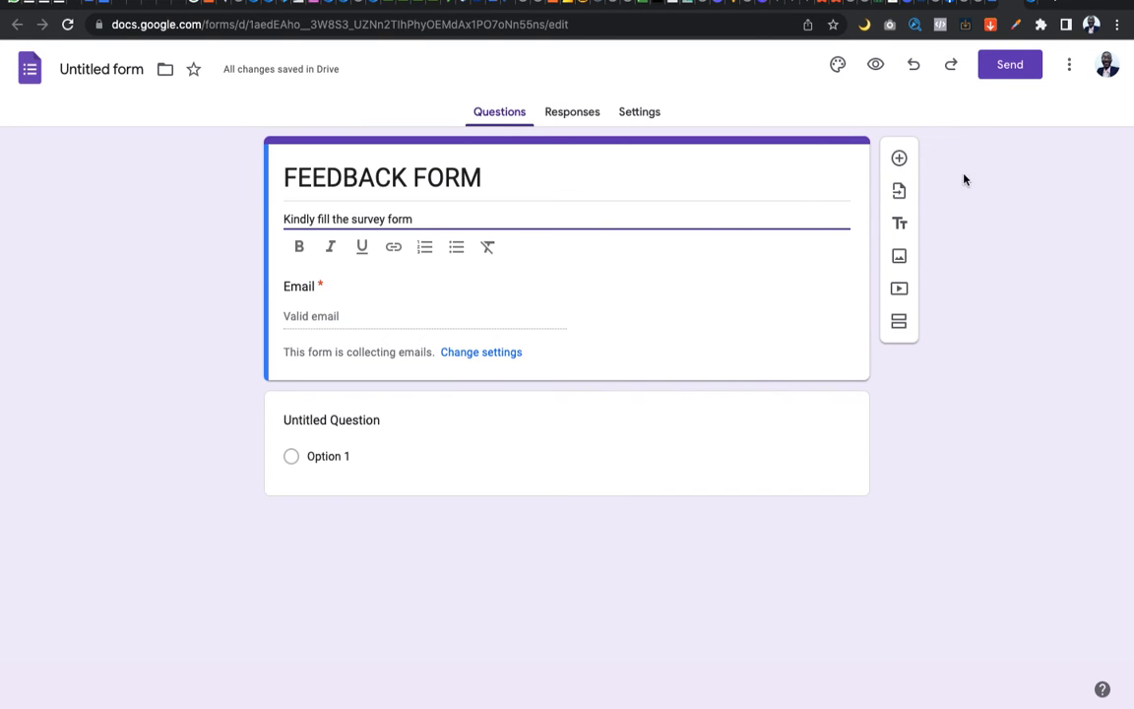
# Add a short-answer question worded "What is your one" directly below the form header.
pyautogui.click(900, 160)
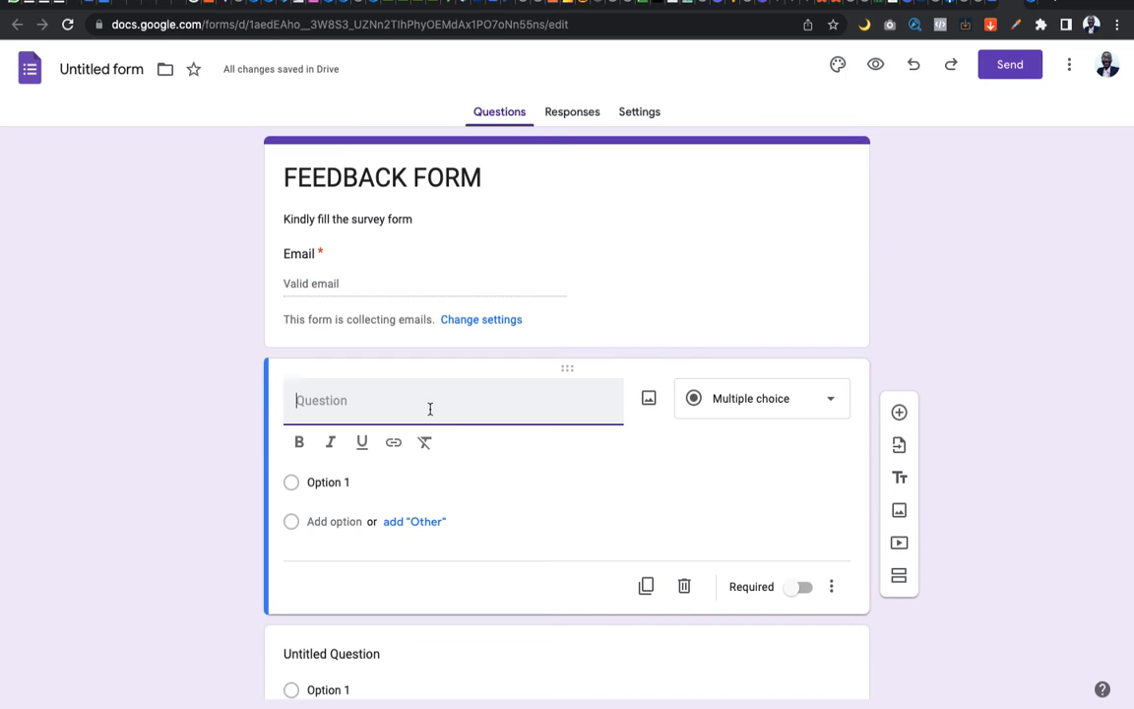
pyautogui.write('What')
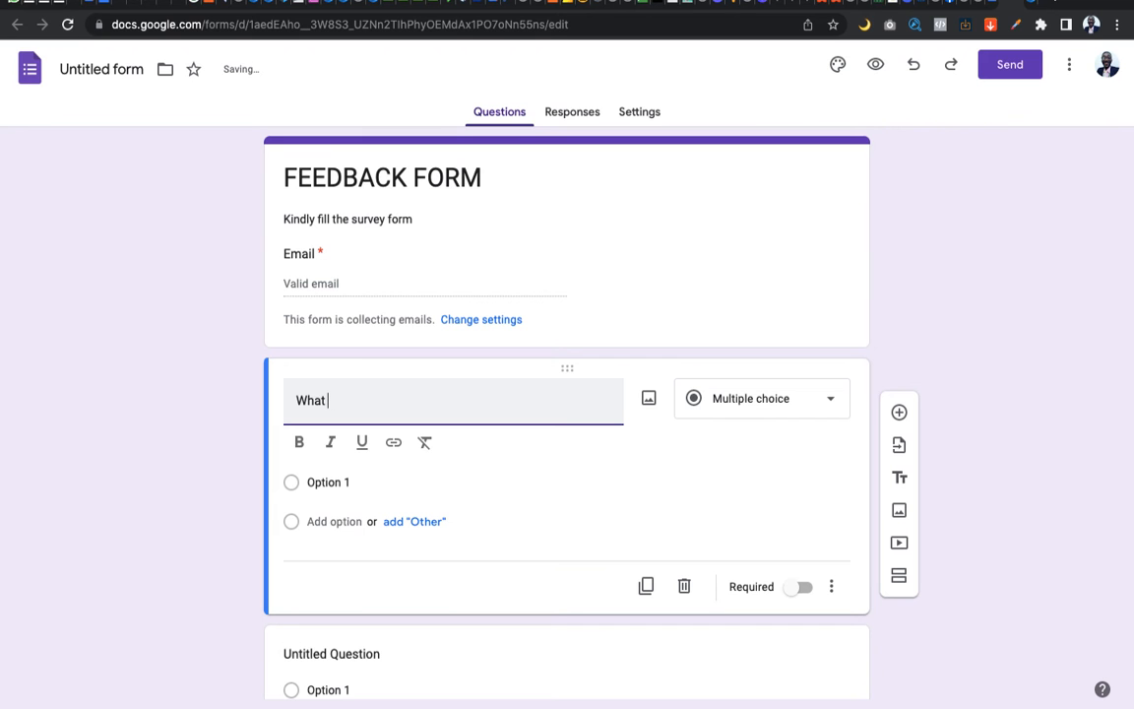
pyautogui.write(' is you')
pyautogui.write('r name')
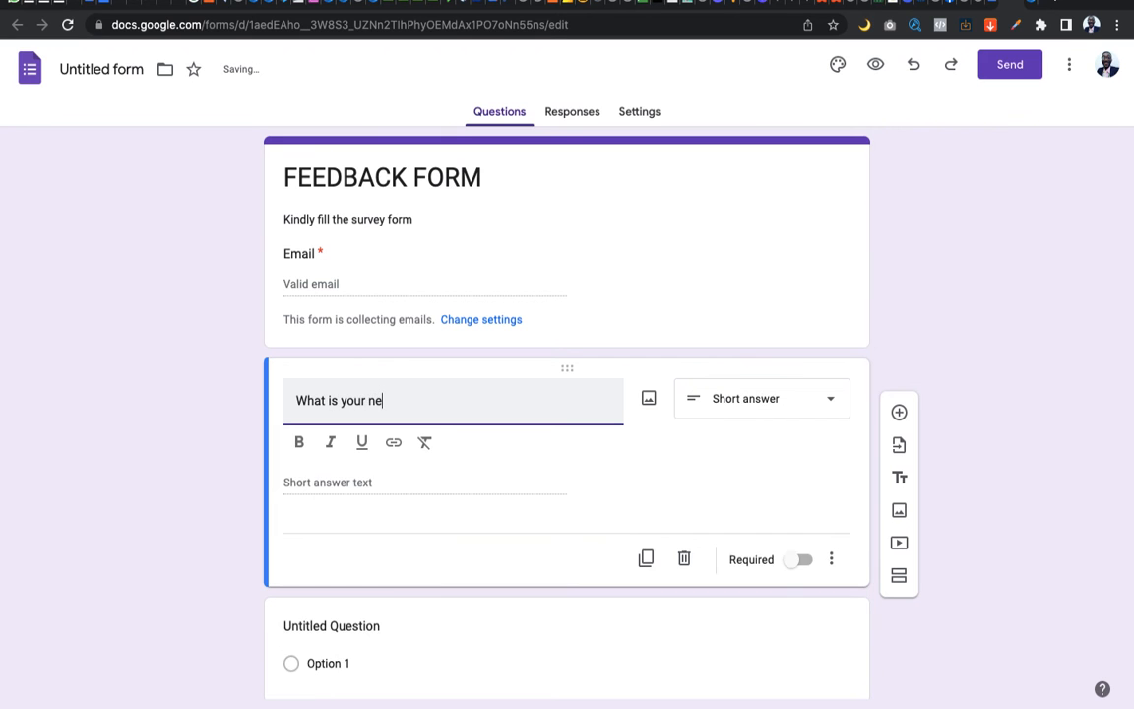
pyautogui.doubleClick(474, 393)
pyautogui.press('BackSpace')
pyautogui.click(793, 399)
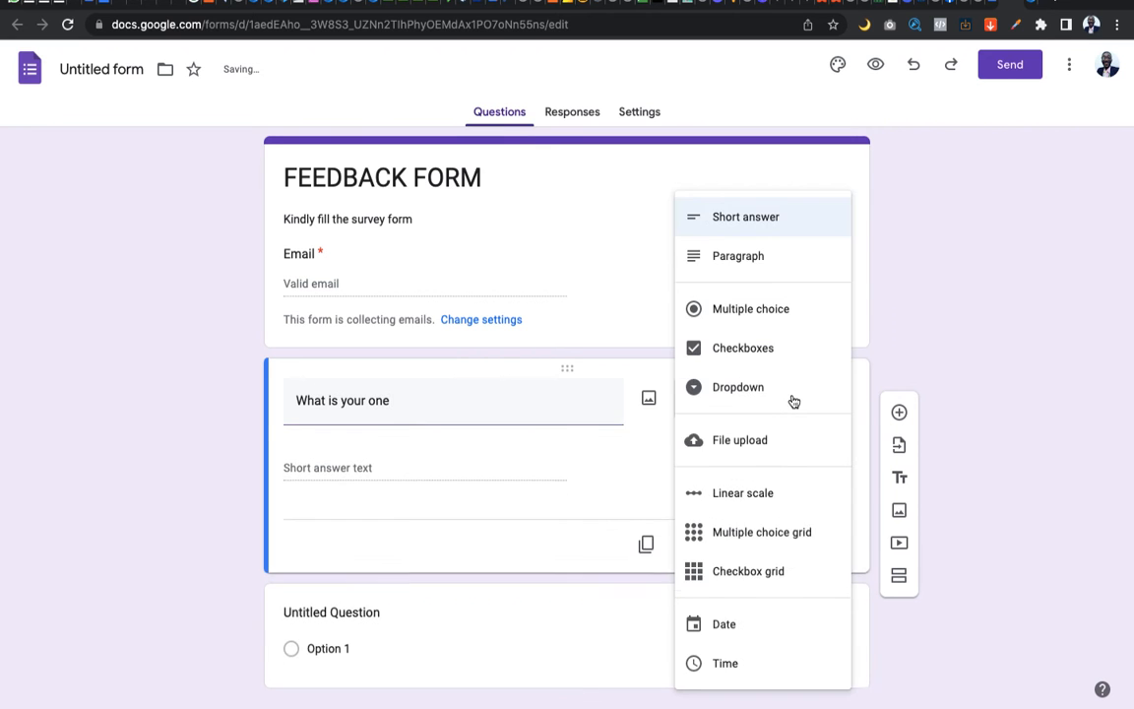
pyautogui.click(770, 221)
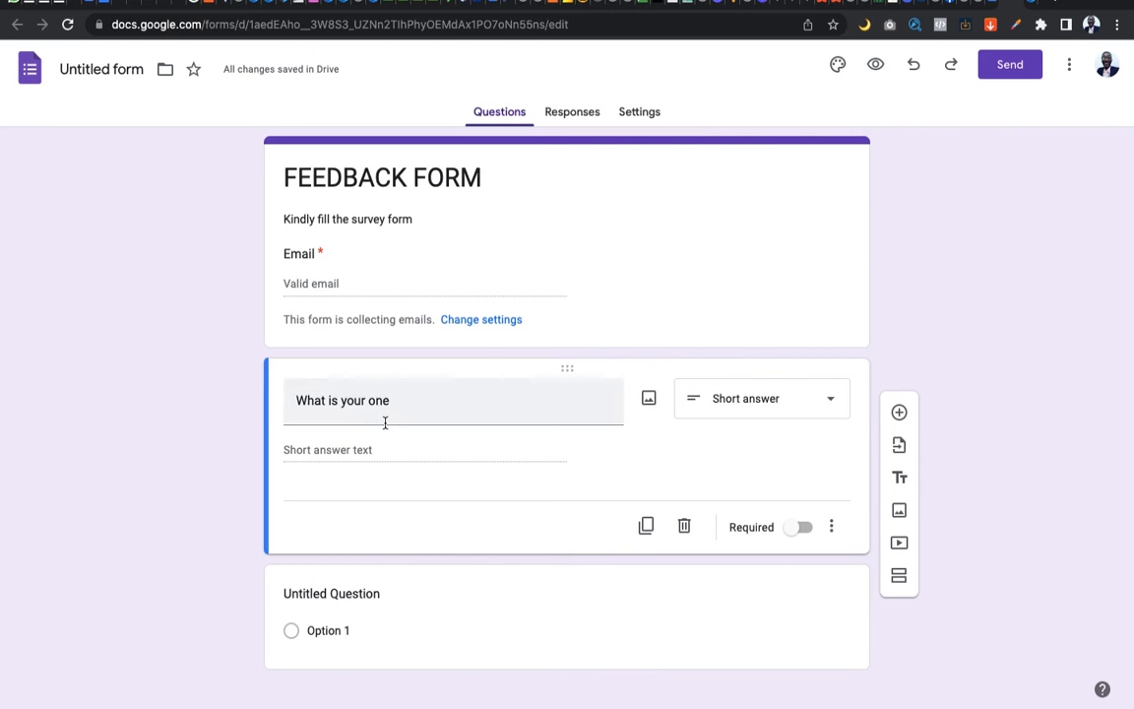
pyautogui.click(835, 408)
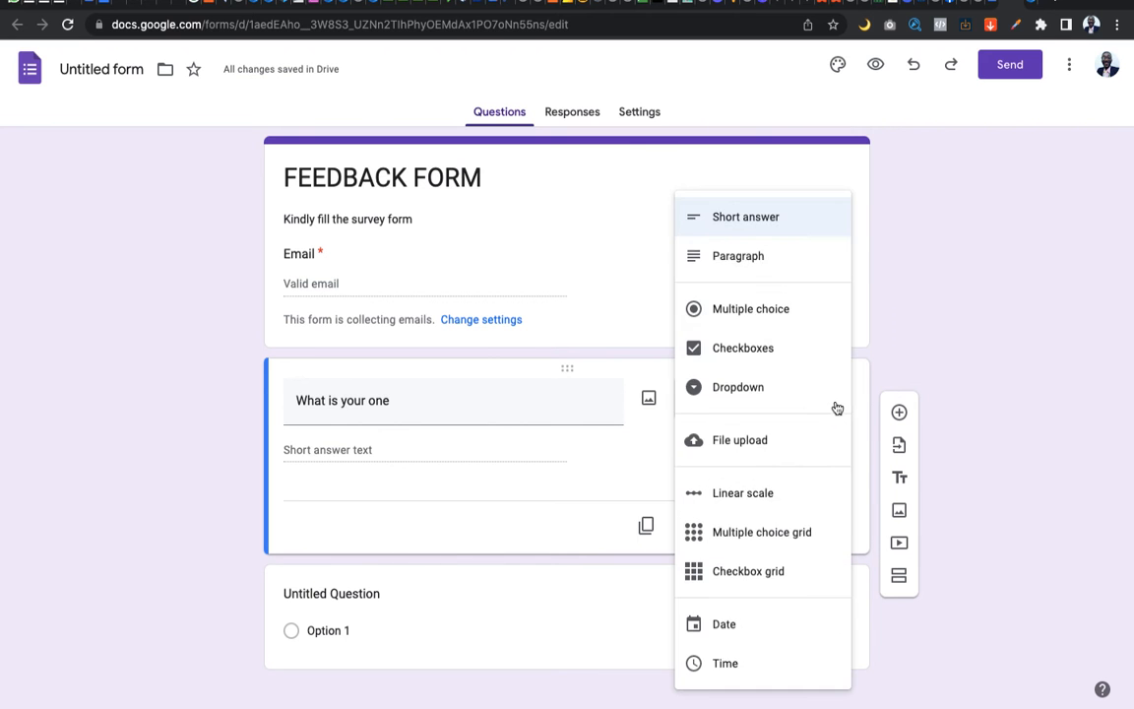
pyautogui.click(749, 226)
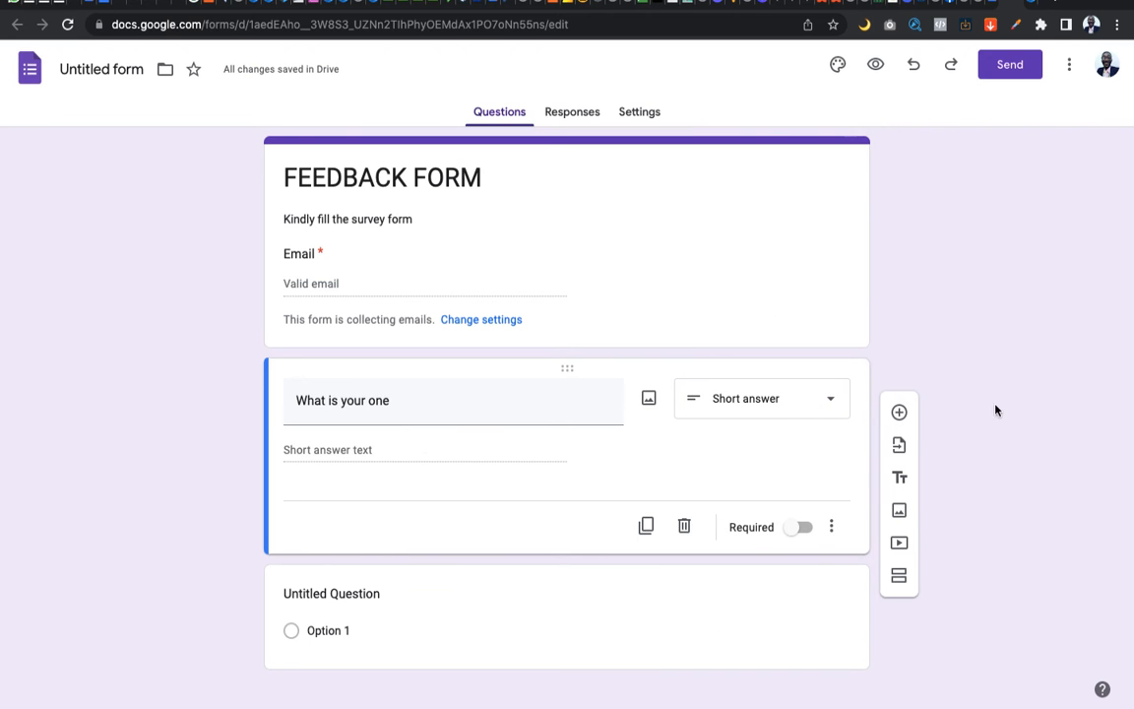
# Add a second question worded "How old are you" with the Short answer type.
pyautogui.click(899, 414)
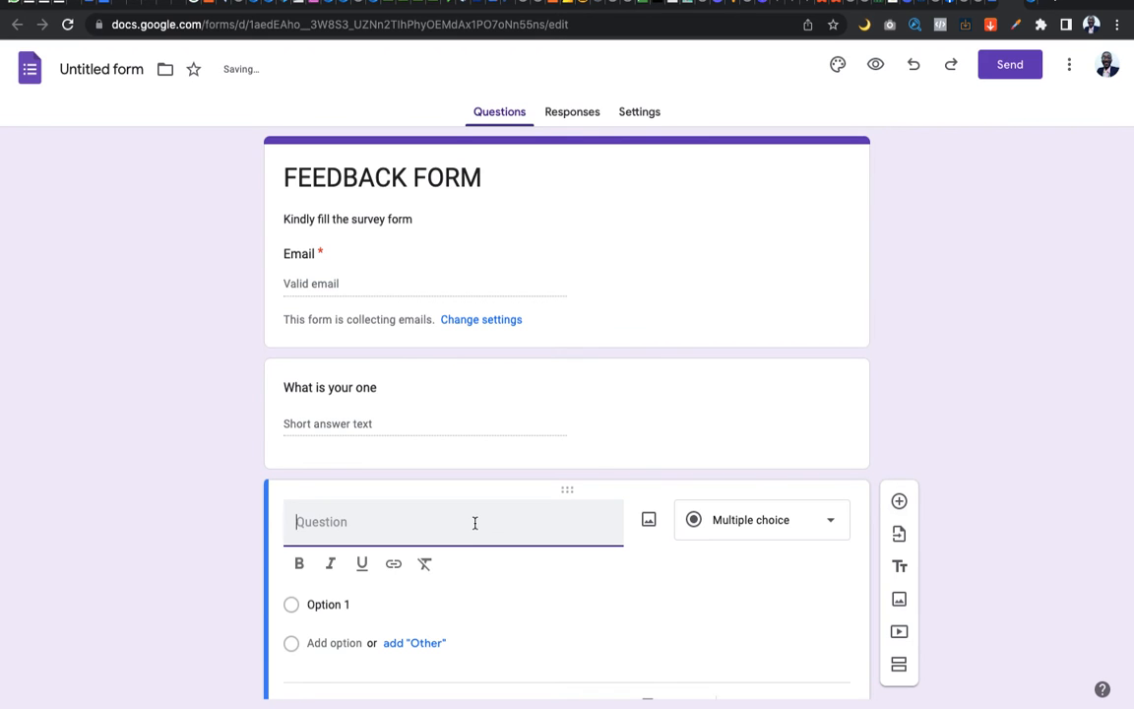
pyautogui.write('How old are you')
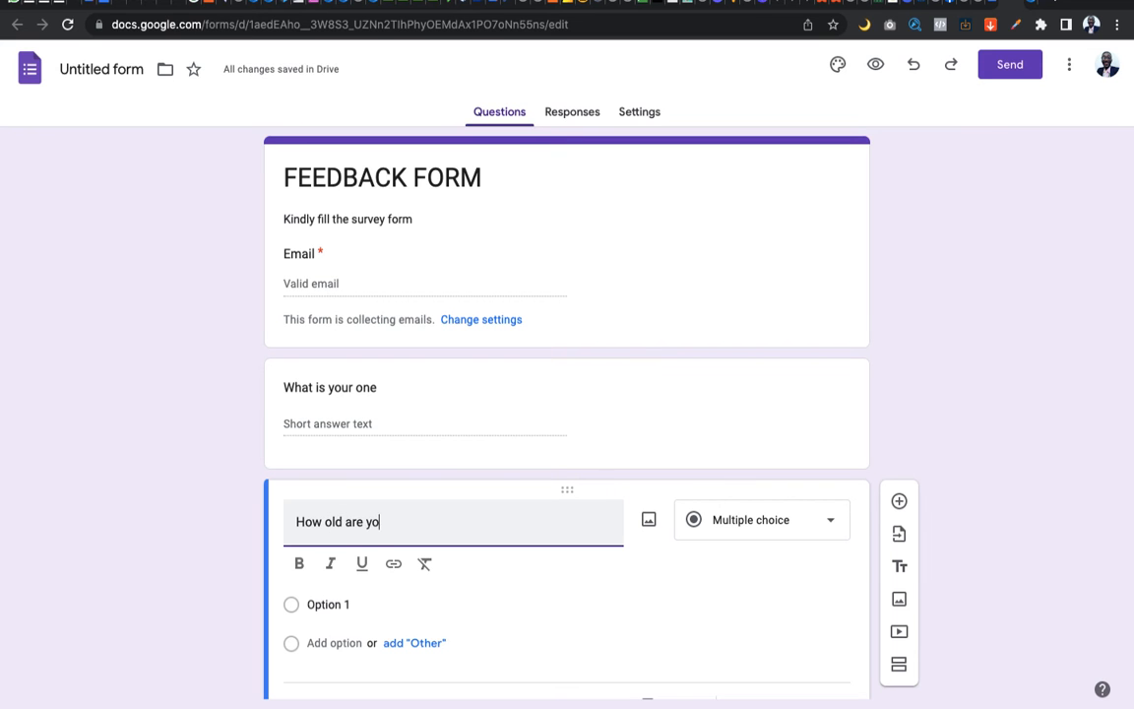
pyautogui.click(805, 522)
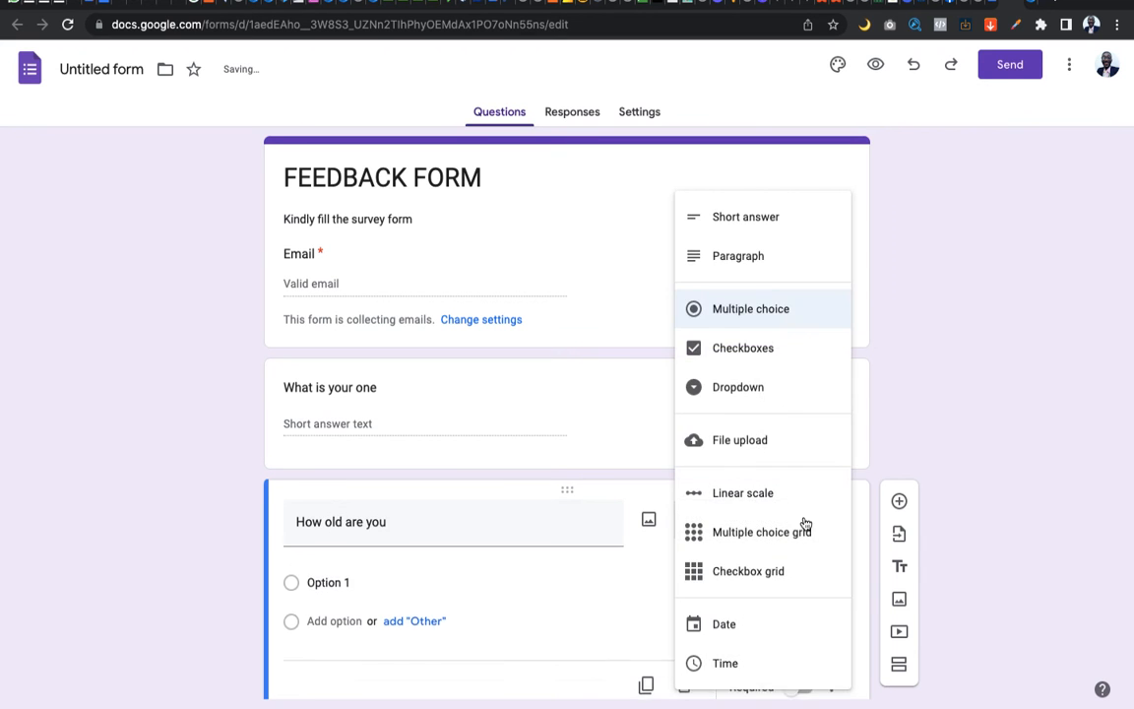
pyautogui.click(758, 218)
pyautogui.scroll(-3, 610, 448)
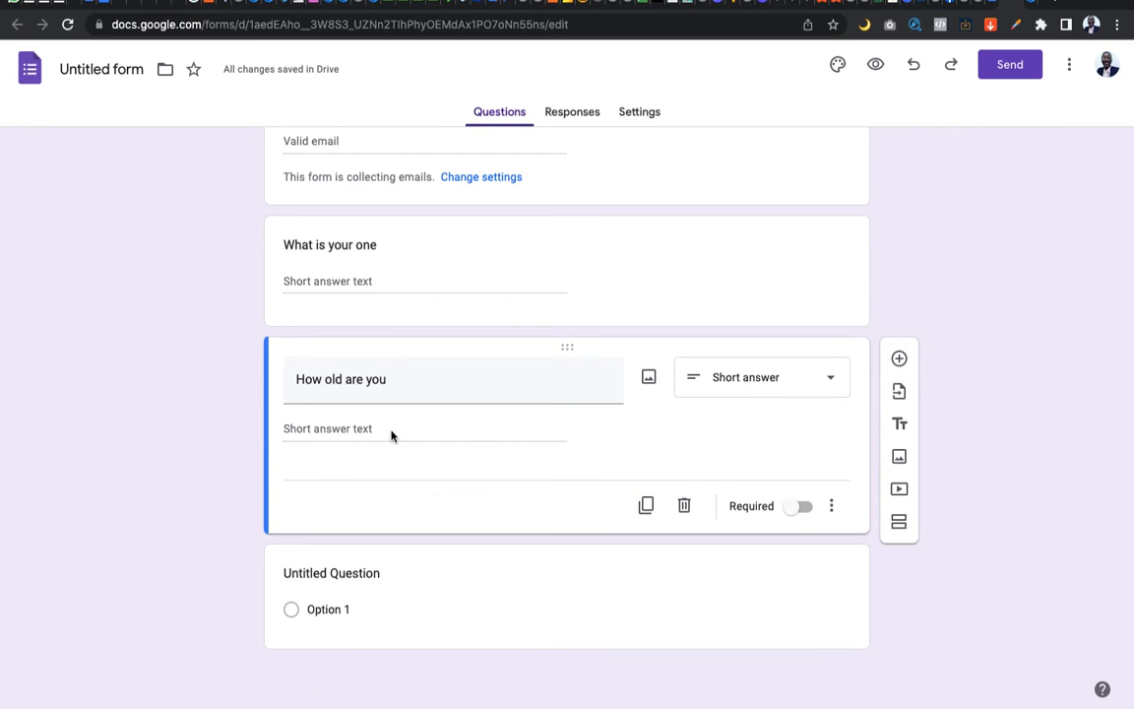
pyautogui.scroll(2, 493, 463)
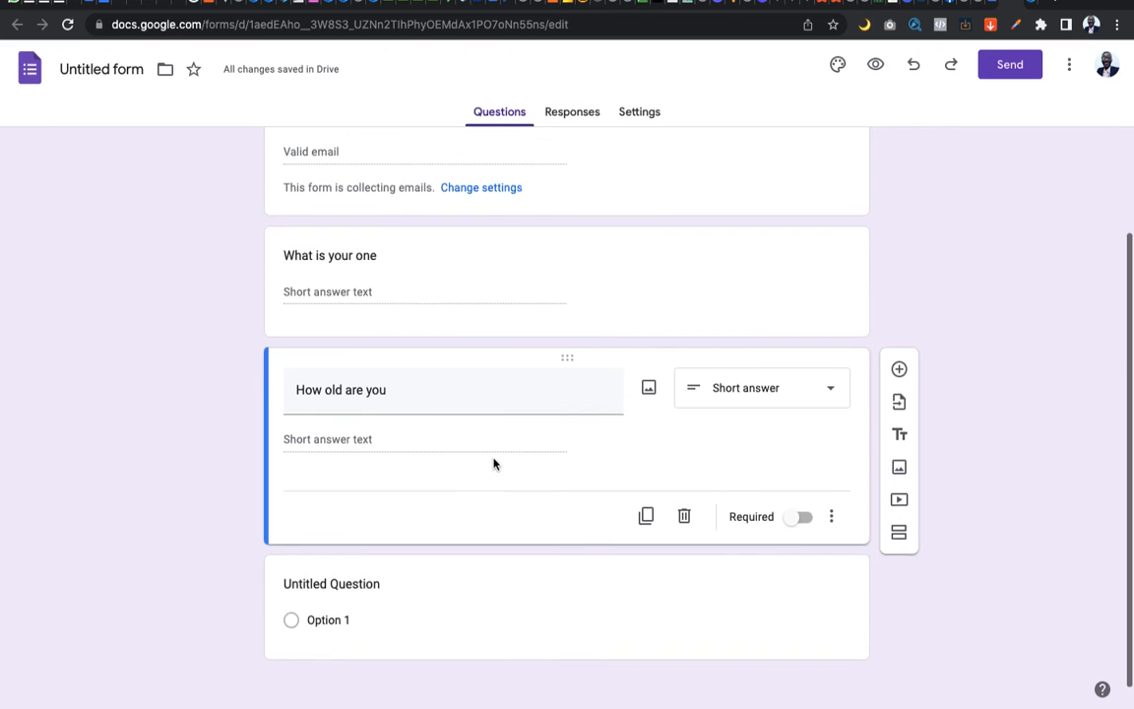
pyautogui.scroll(-2, 493, 459)
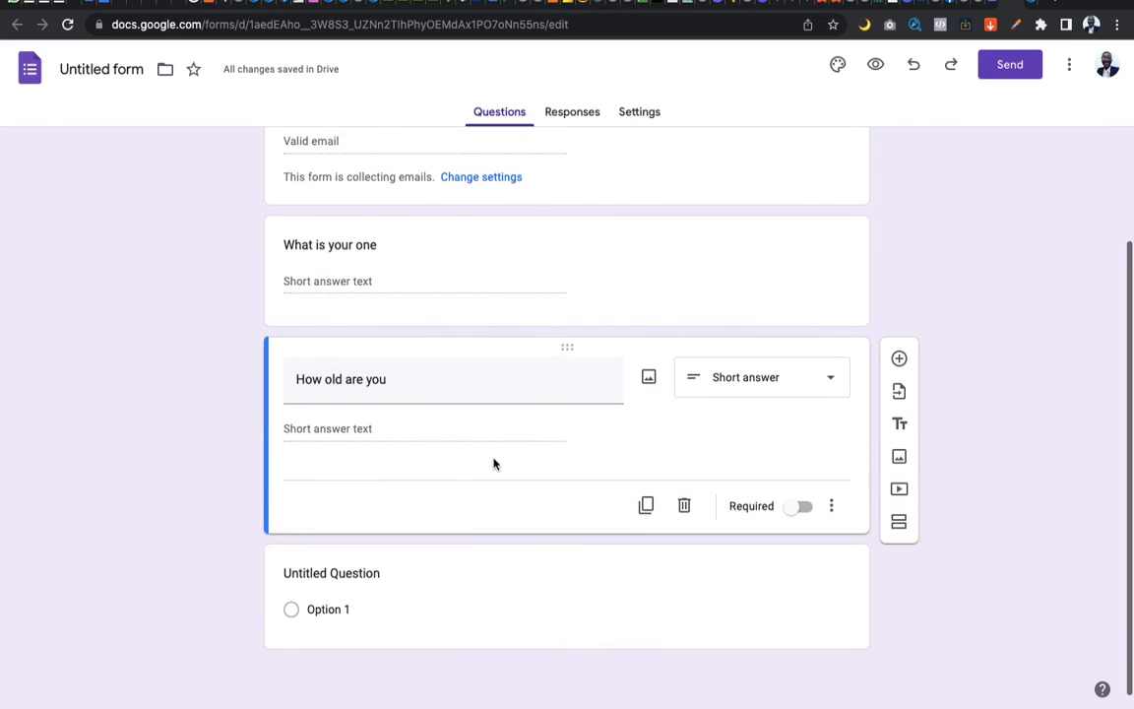
pyautogui.scroll(3, 493, 463)
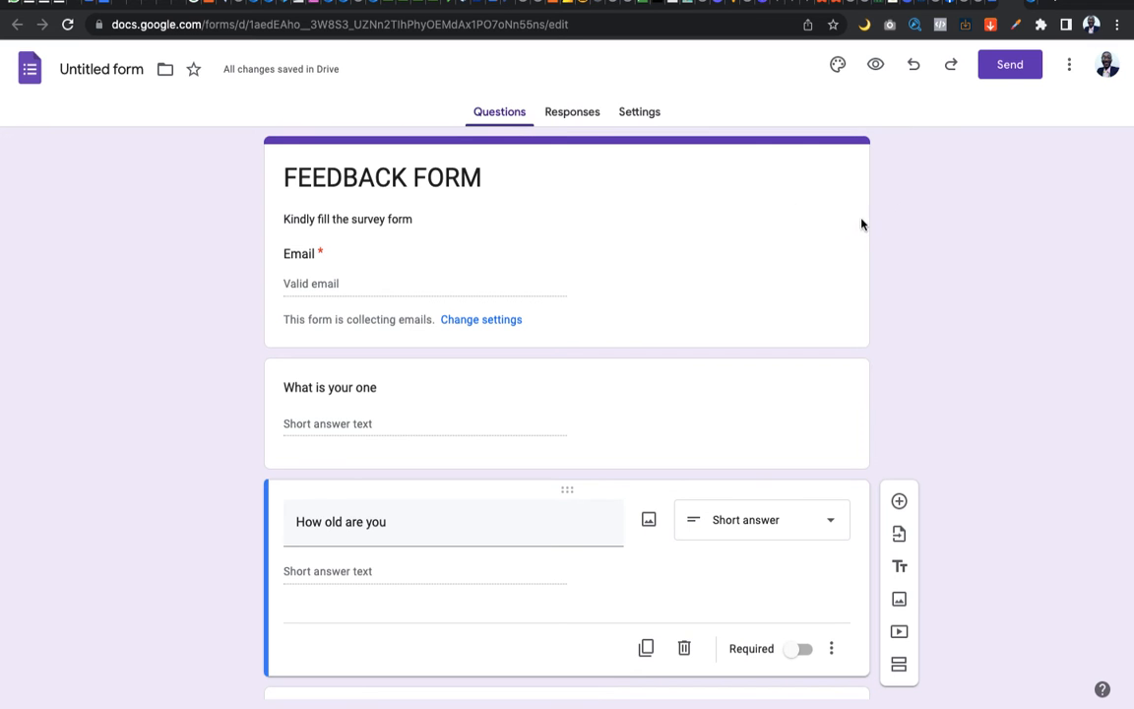
# Switch to the online store's WordPress admin and open the list of all pages.
pyautogui.click(1031, 8)
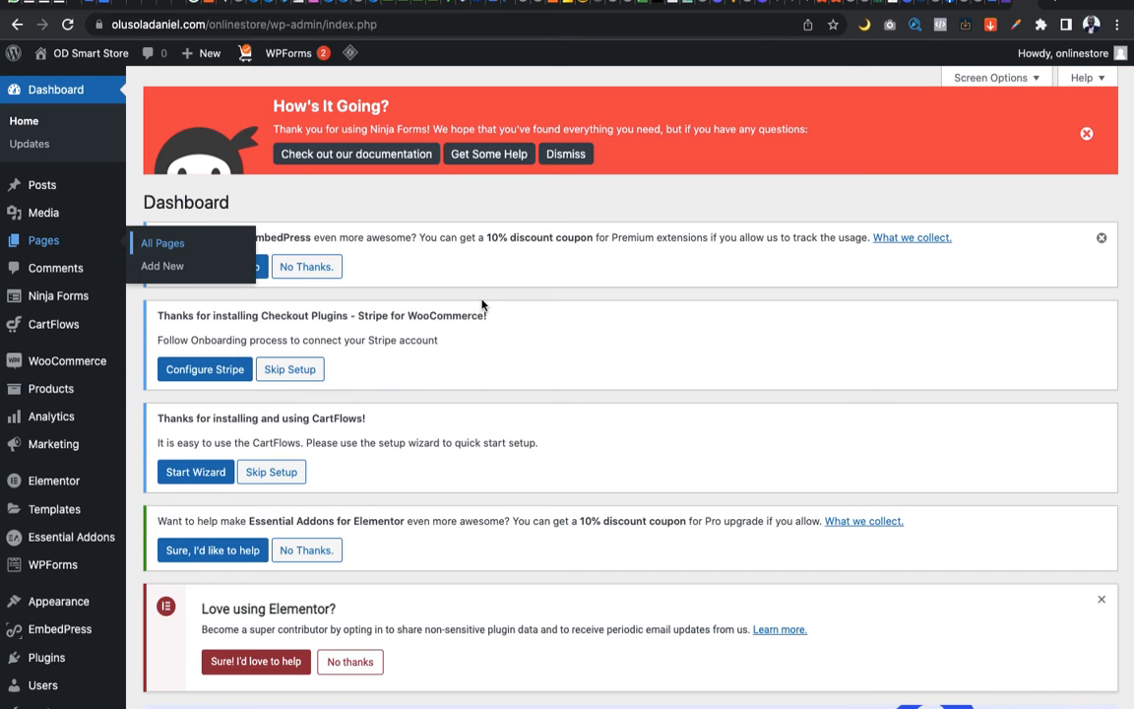
pyautogui.scroll(-2, 483, 305)
pyautogui.scroll(2, 483, 305)
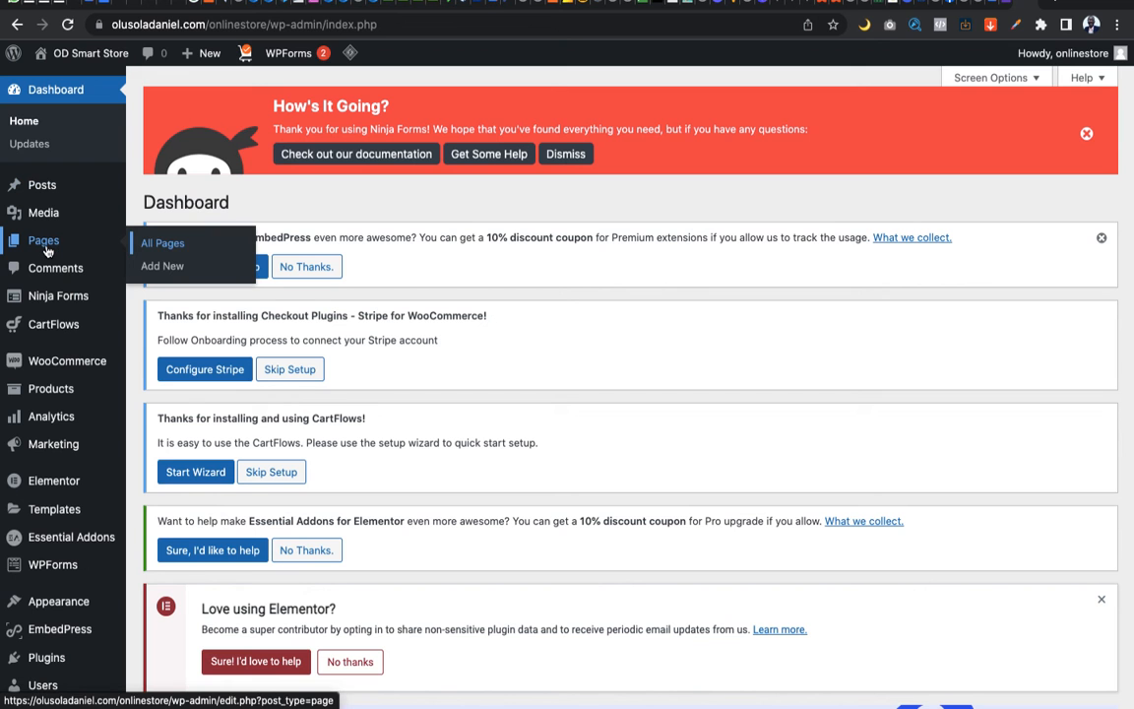
pyautogui.click(46, 251)
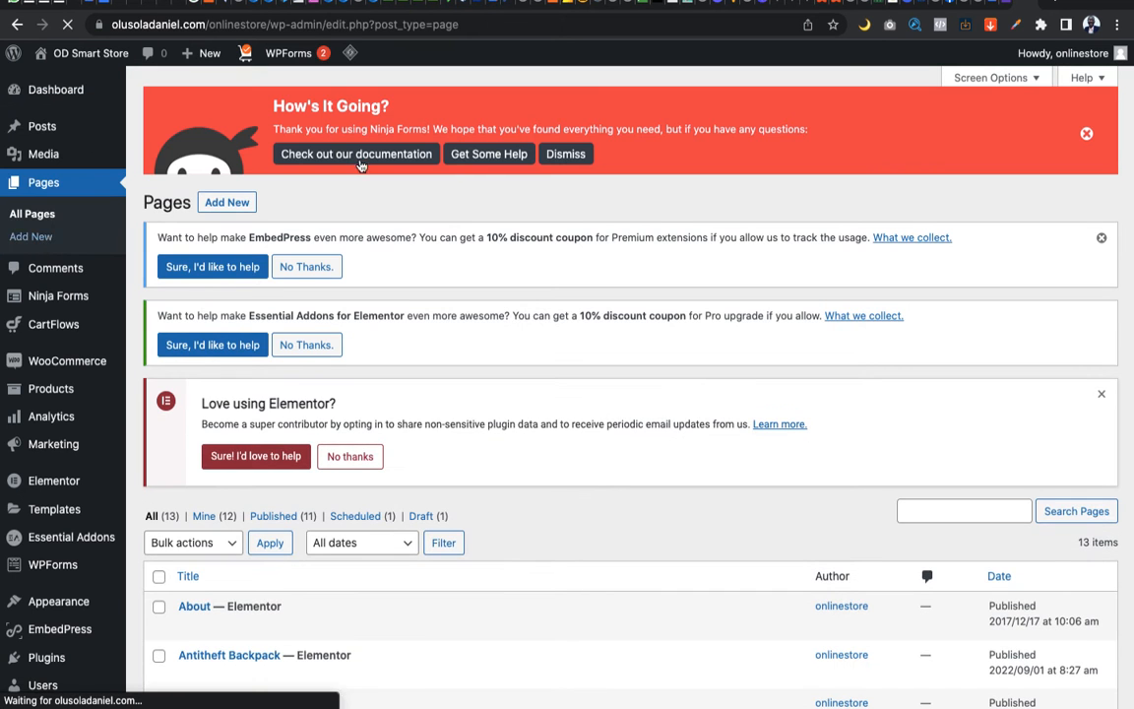
# Open the live Antitheft Backpack page in a new tab and look through it down to the order form section.
pyautogui.scroll(-3, 649, 287)
pyautogui.scroll(3, 649, 286)
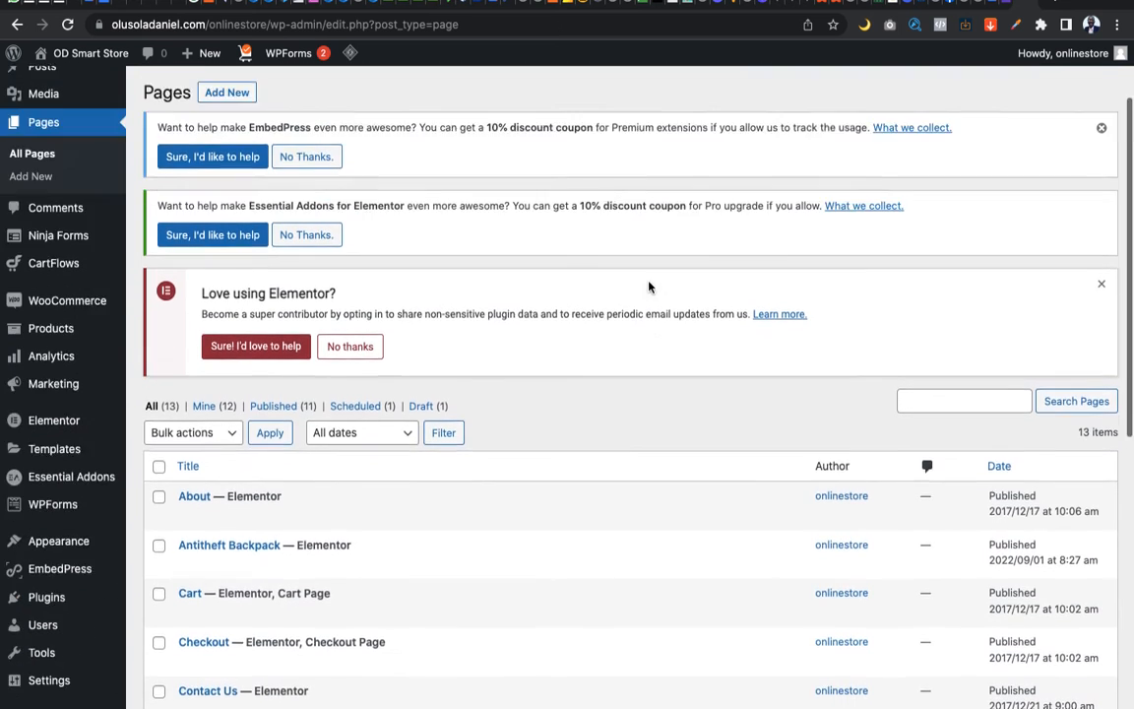
pyautogui.scroll(-3, 649, 286)
pyautogui.scroll(-3, 649, 287)
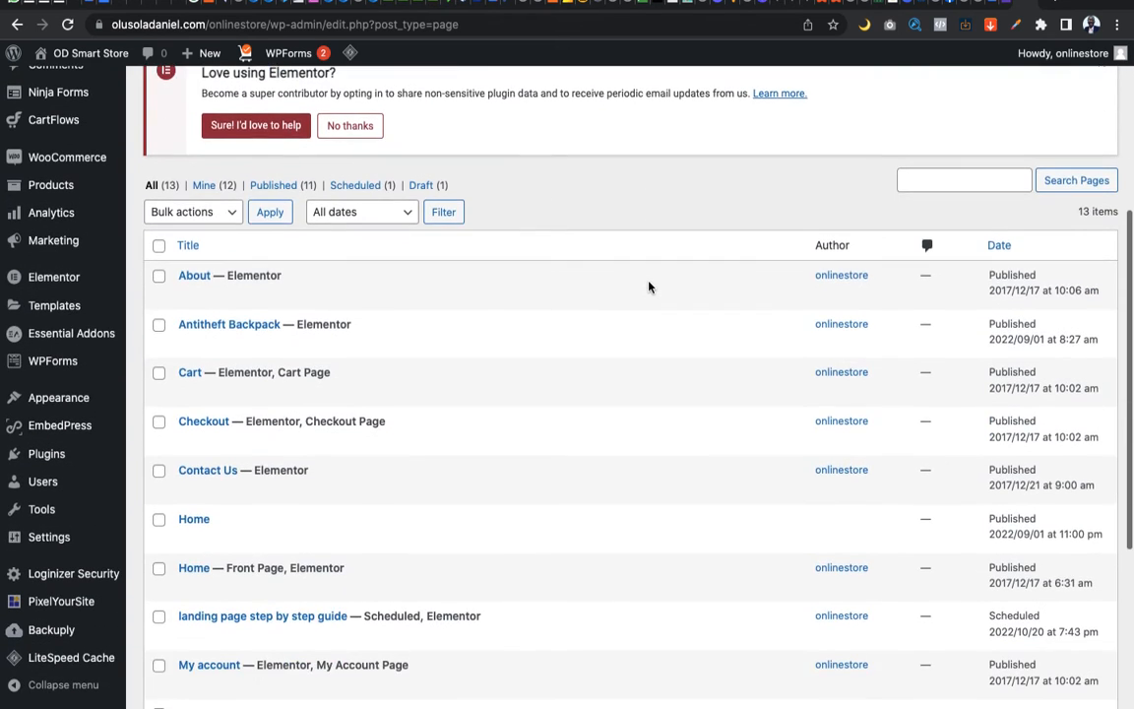
pyautogui.scroll(-1, 649, 286)
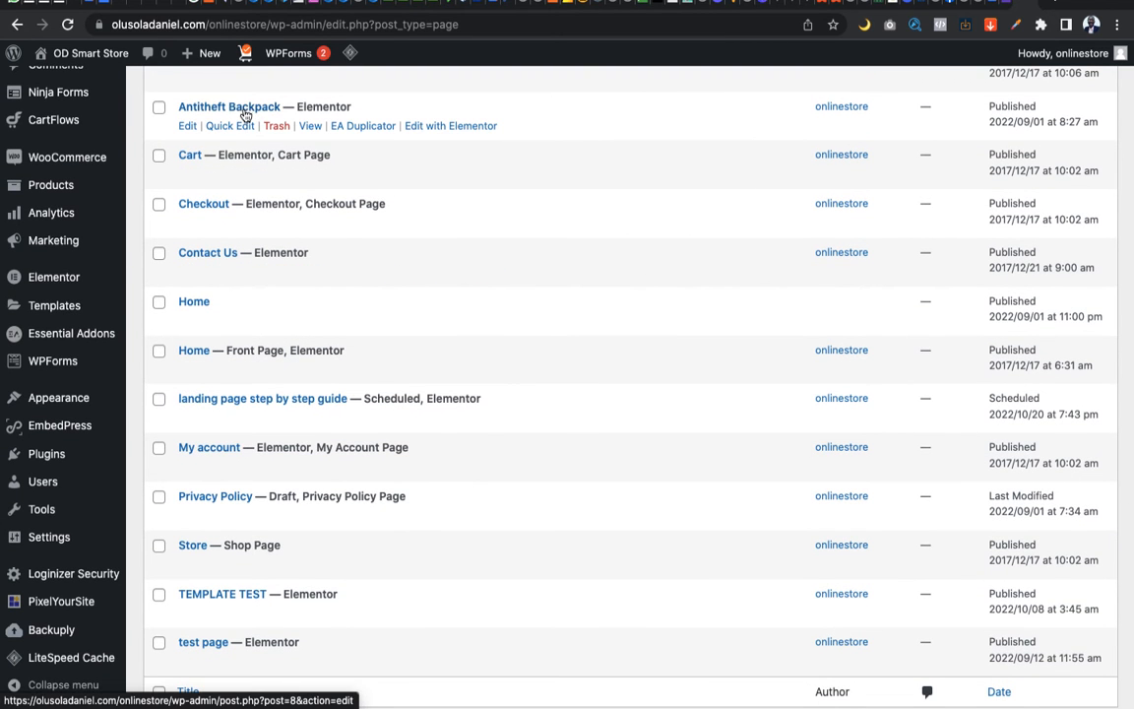
pyautogui.rightClick(315, 125)
pyautogui.click(345, 131)
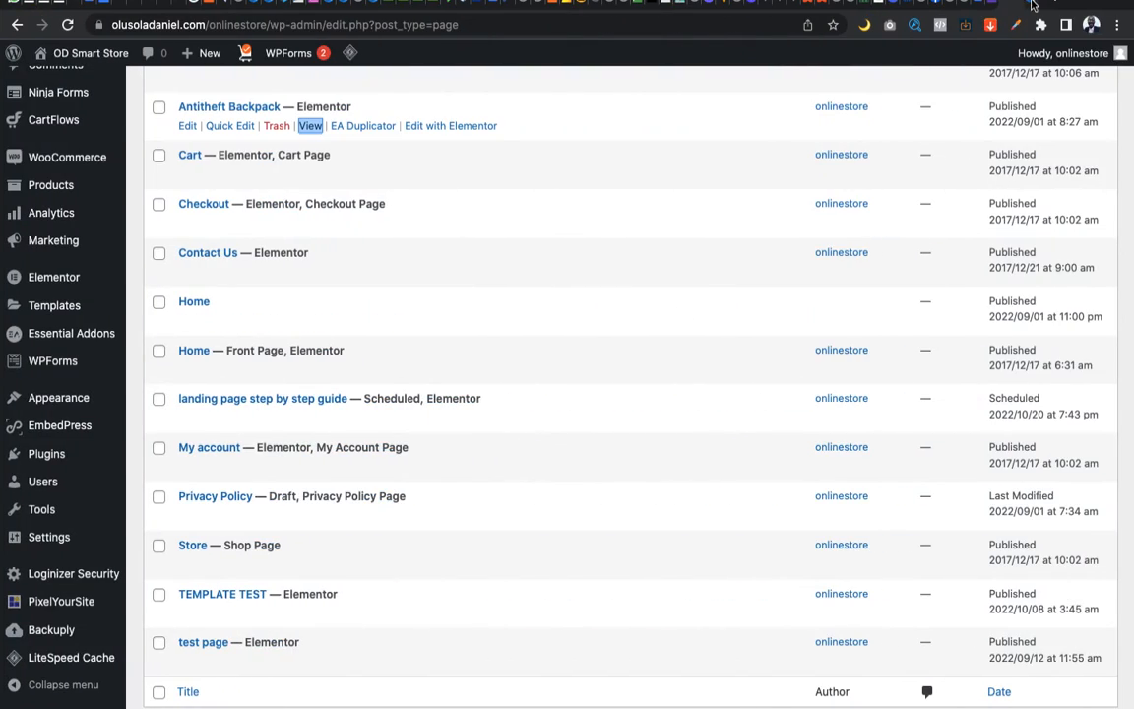
pyautogui.scroll(-8, 458, 344)
pyautogui.scroll(-8, 458, 344)
pyautogui.scroll(-15, 458, 345)
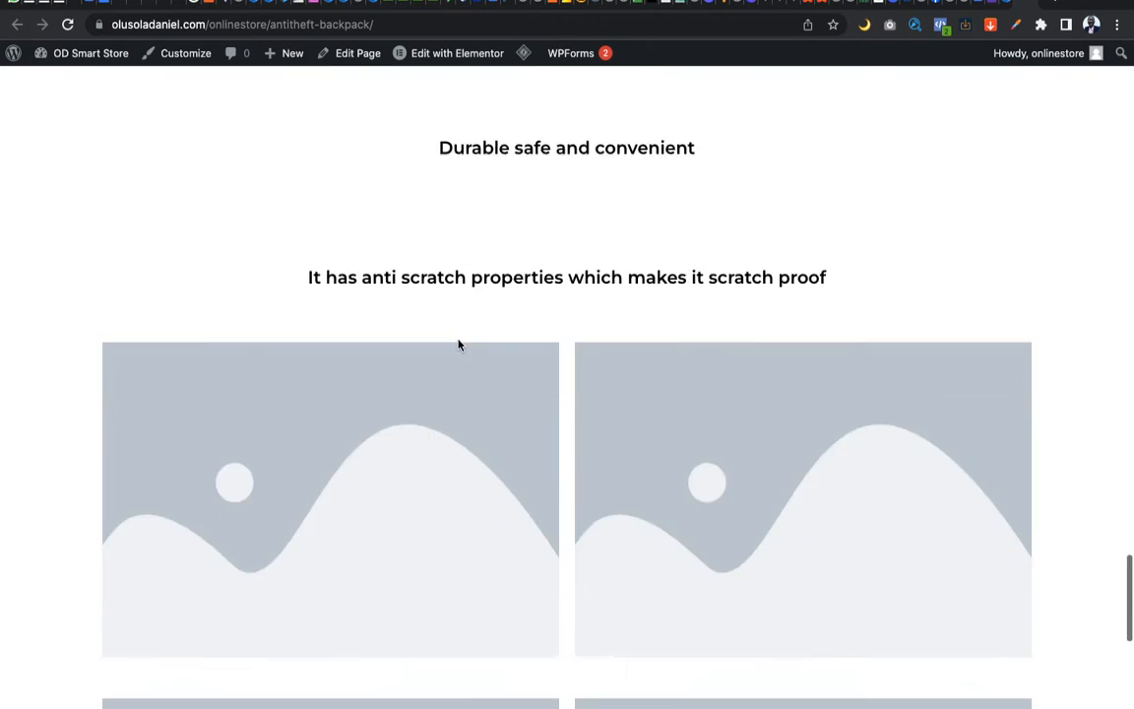
pyautogui.scroll(-5, 458, 345)
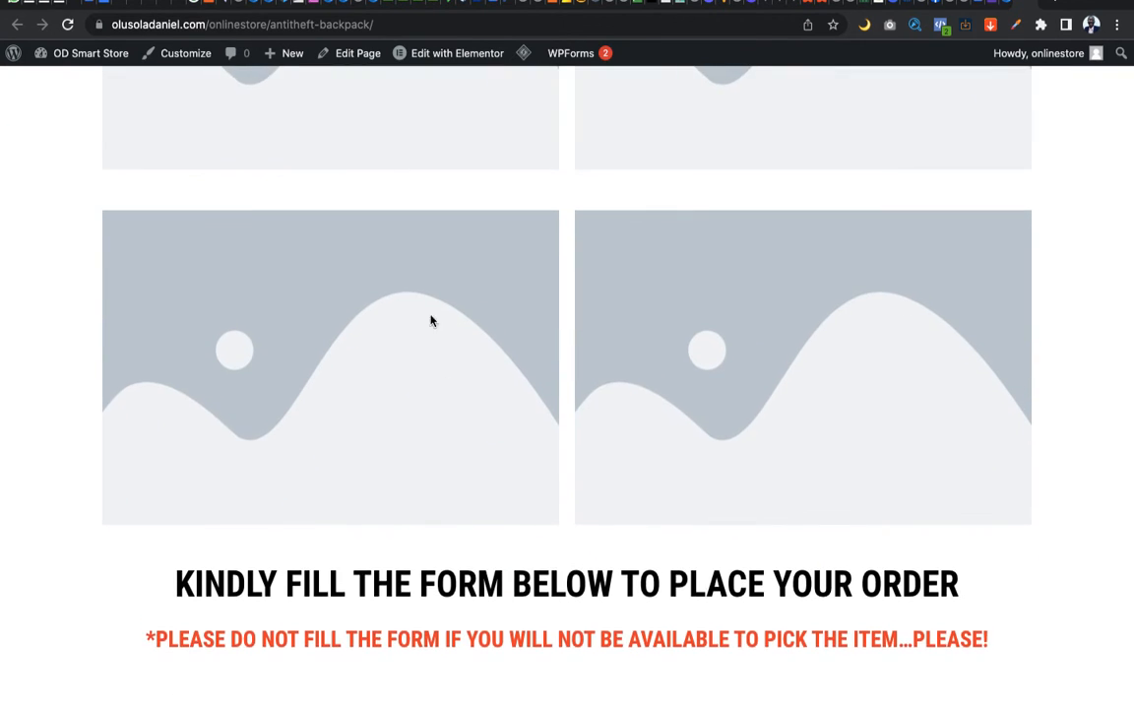
# Open the Antitheft Backpack page for editing with Elementor and go to the embedded Google form near its end.
pyautogui.click(444, 55)
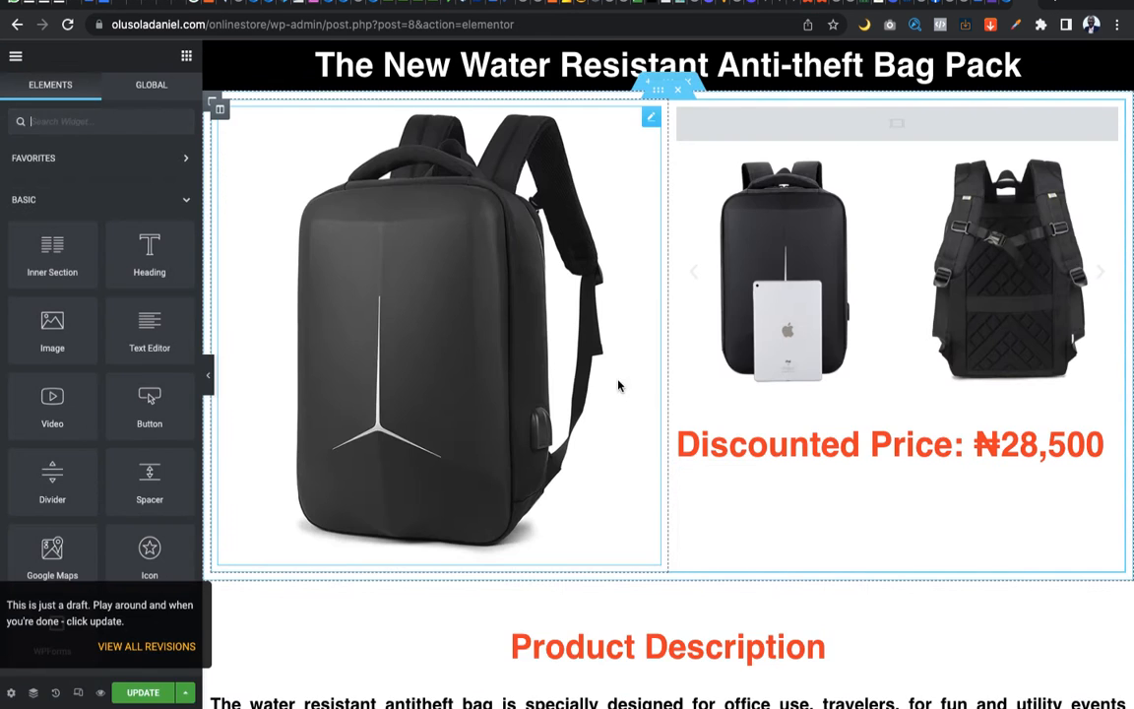
pyautogui.scroll(-10, 617, 415)
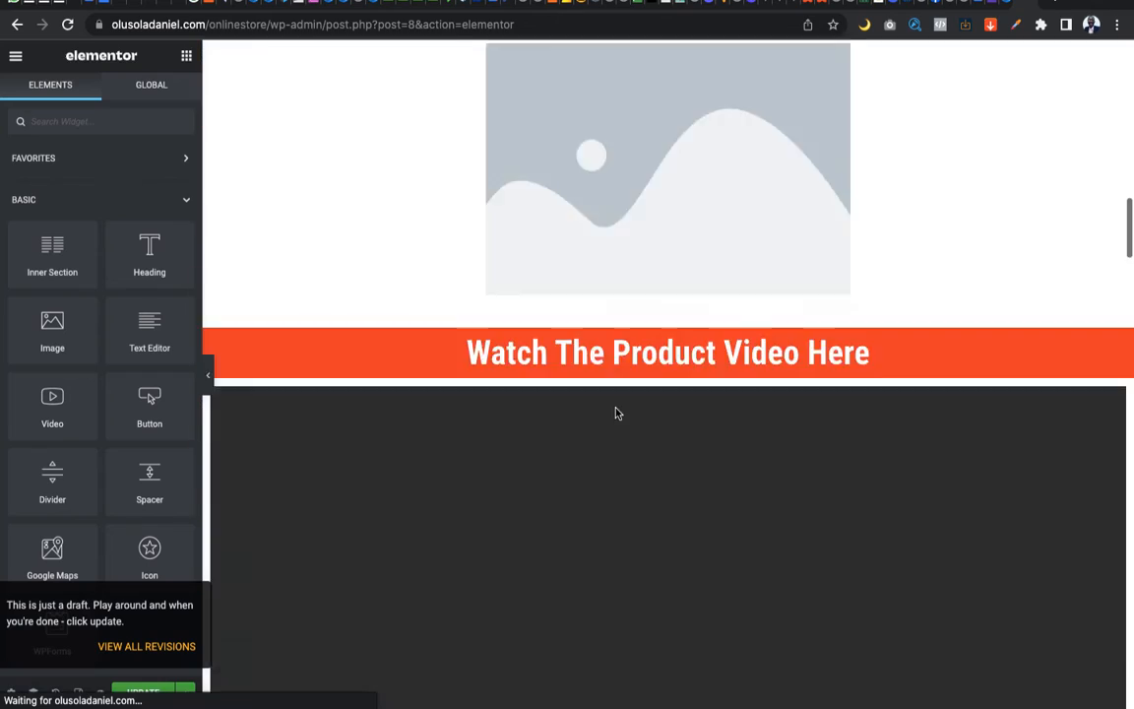
pyautogui.scroll(-10, 618, 414)
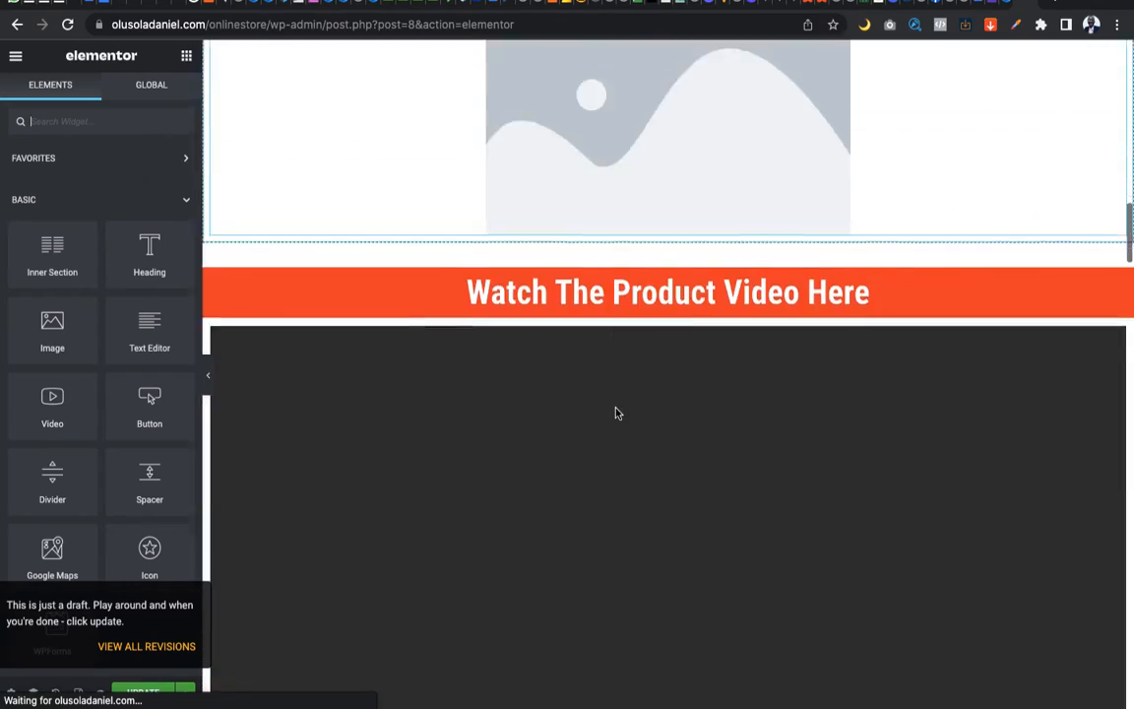
pyautogui.scroll(-8, 616, 413)
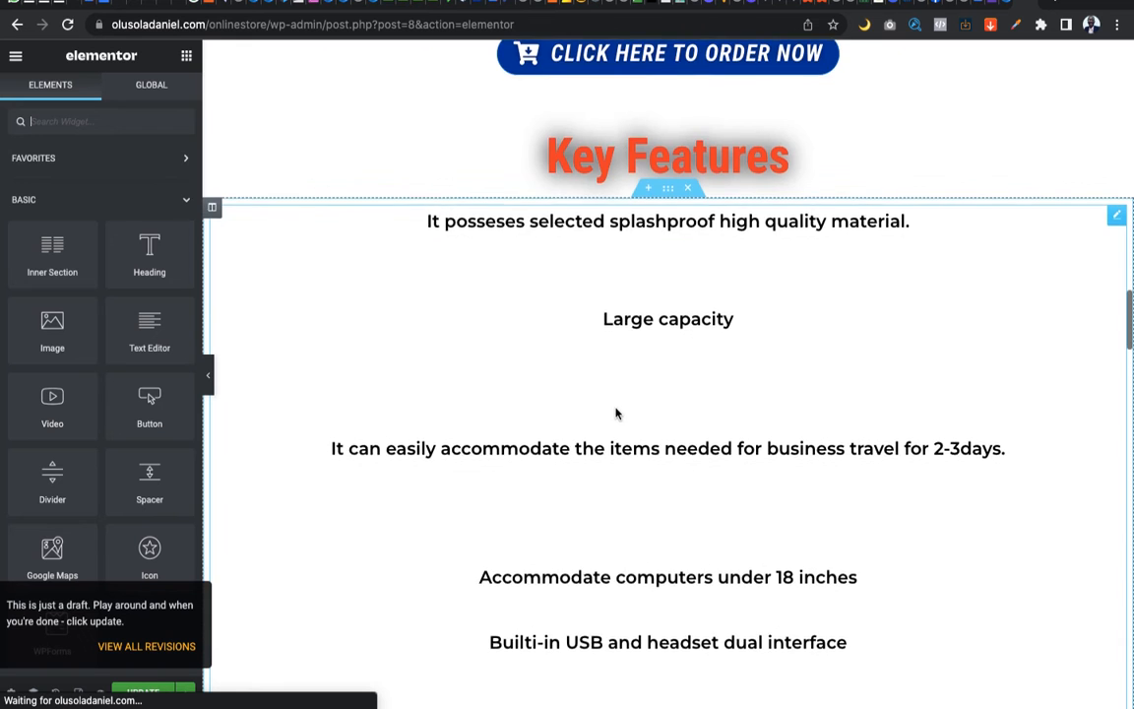
pyautogui.scroll(-10, 617, 413)
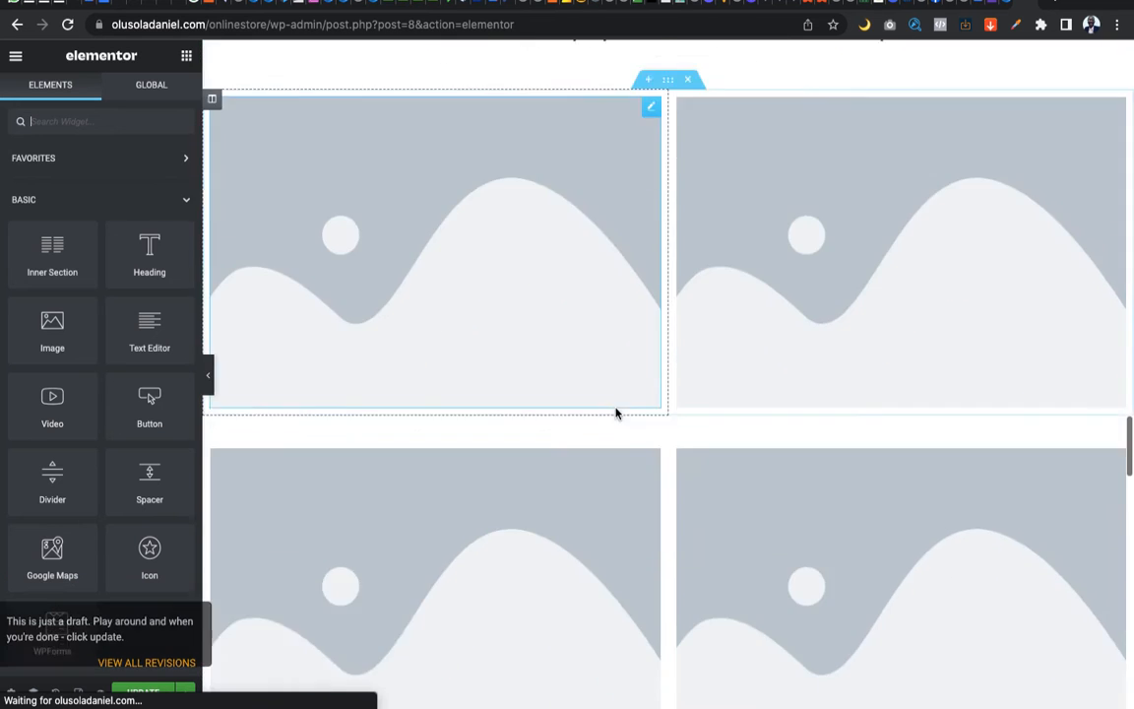
pyautogui.scroll(-10, 616, 413)
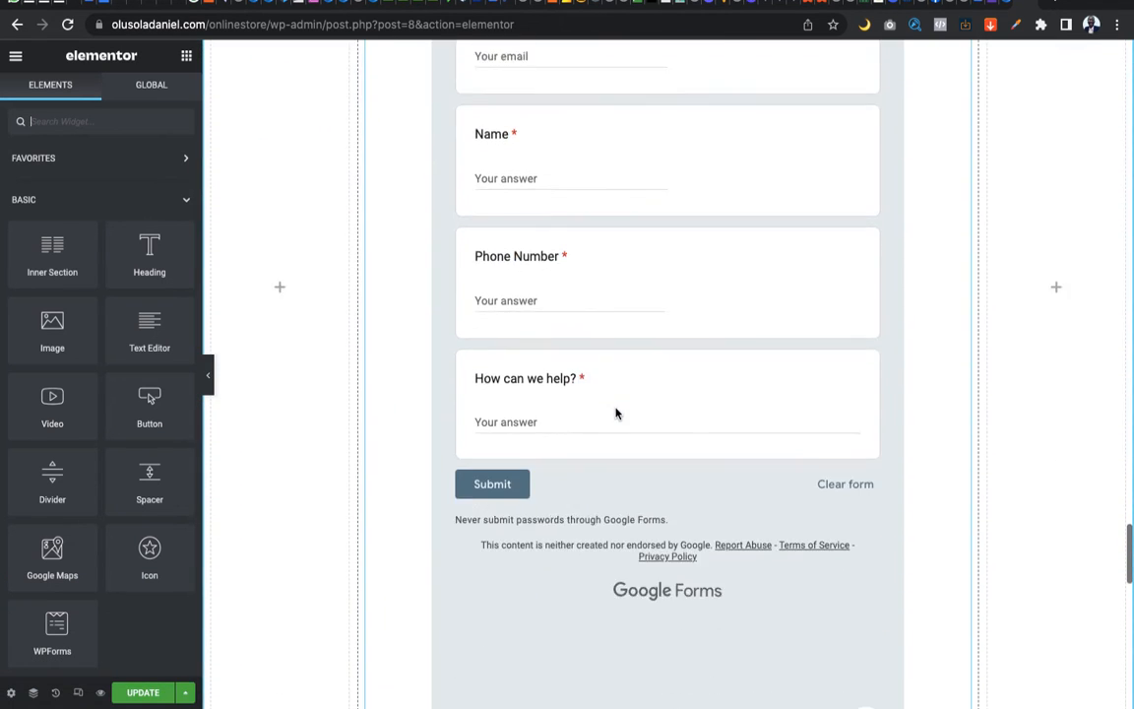
pyautogui.scroll(-10, 616, 413)
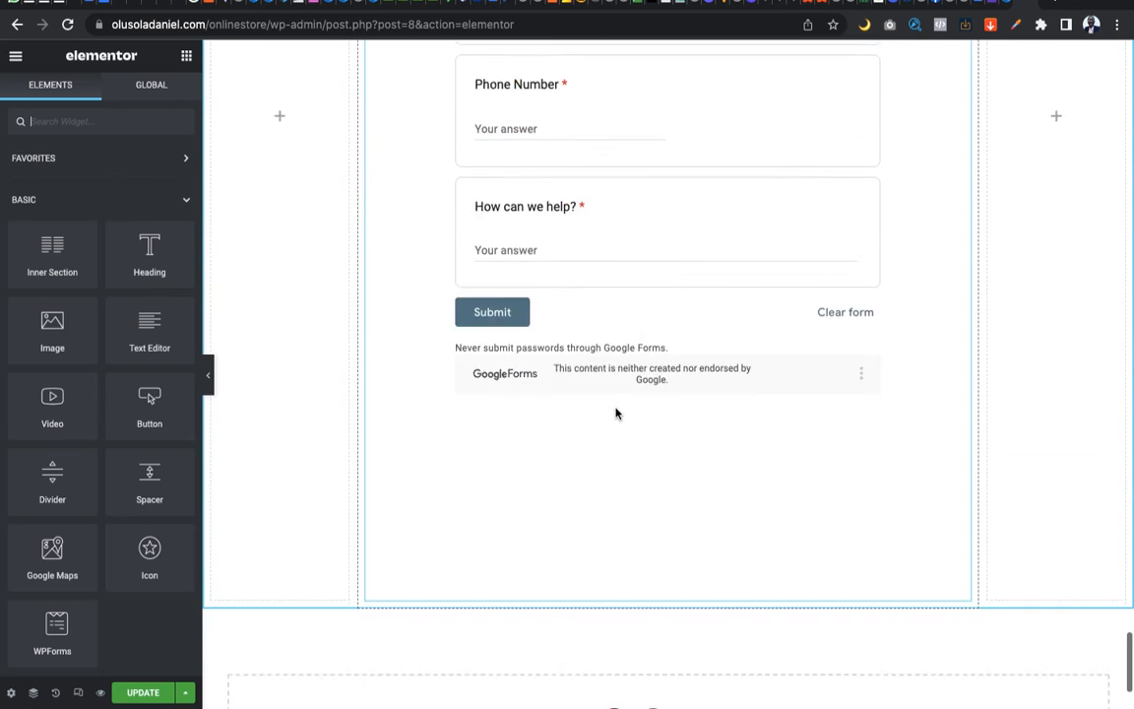
# Delete the section containing the embedded "Get In Touch Today" form below the order heading.
pyautogui.scroll(6, 617, 414)
pyautogui.scroll(10, 616, 414)
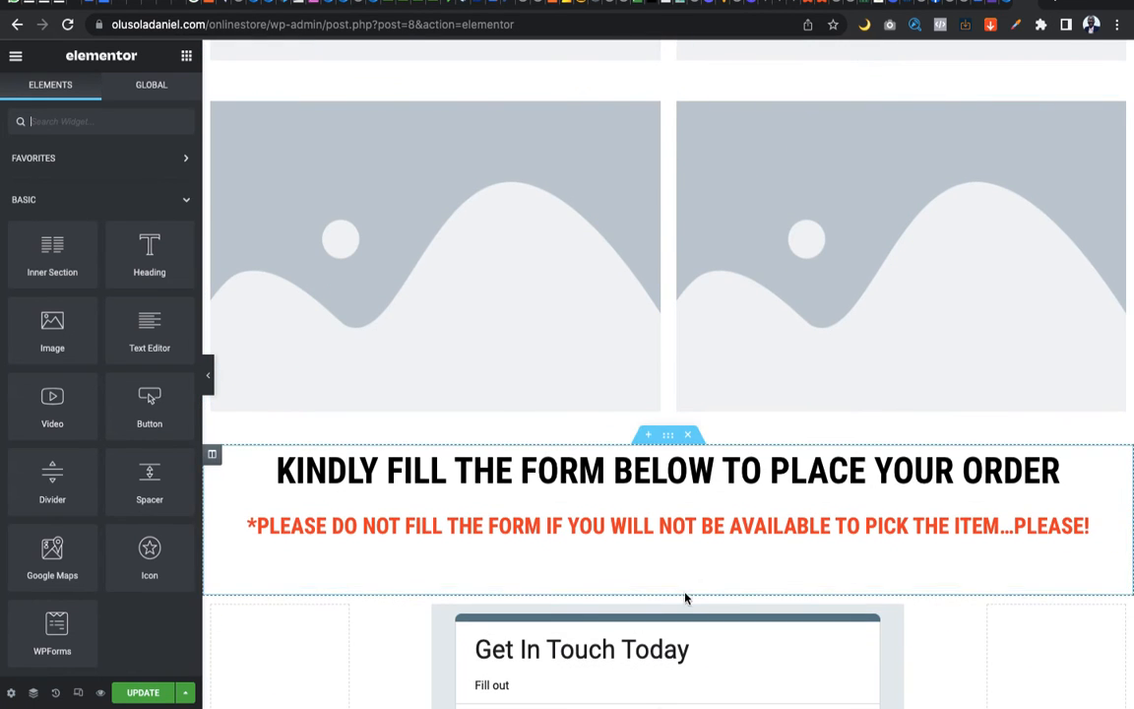
pyautogui.scroll(-3, 684, 598)
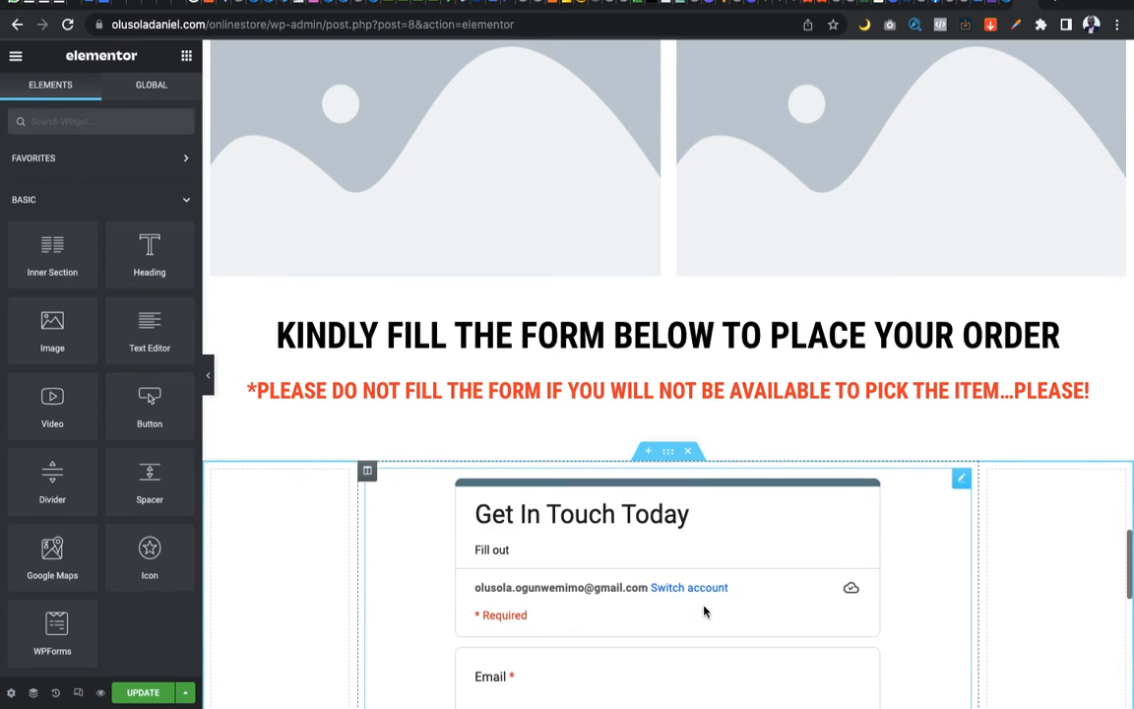
pyautogui.click(689, 453)
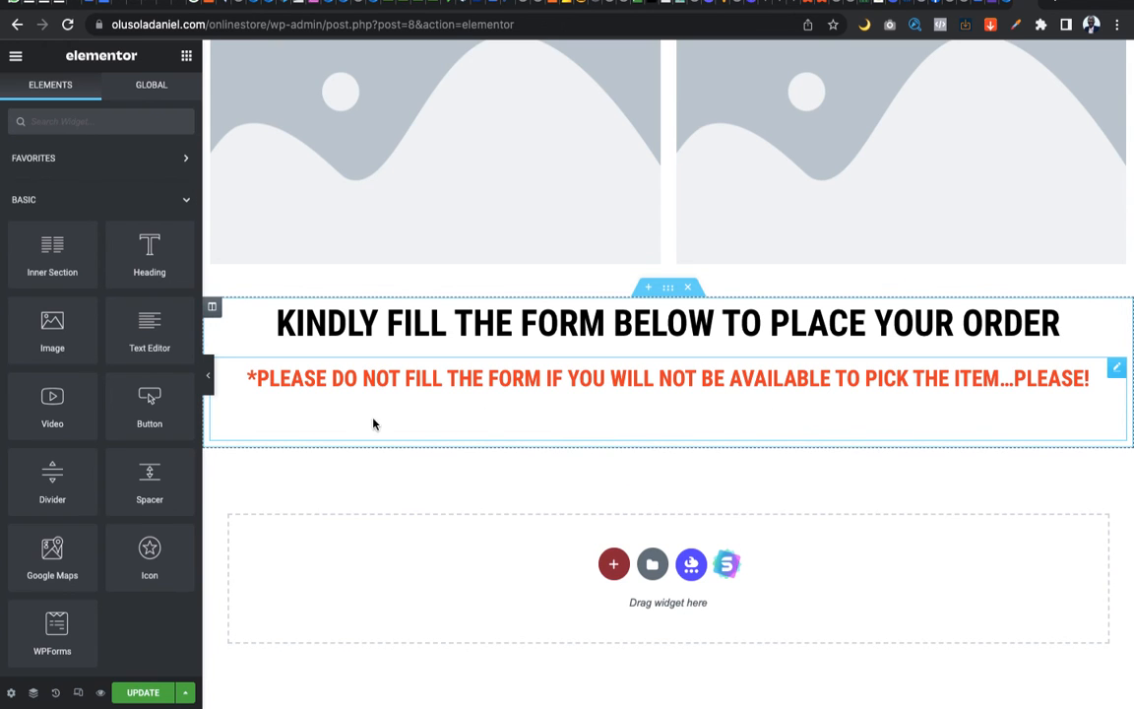
# Add a new section below the order heading using the three-column structure with a wide middle column.
pyautogui.click(613, 565)
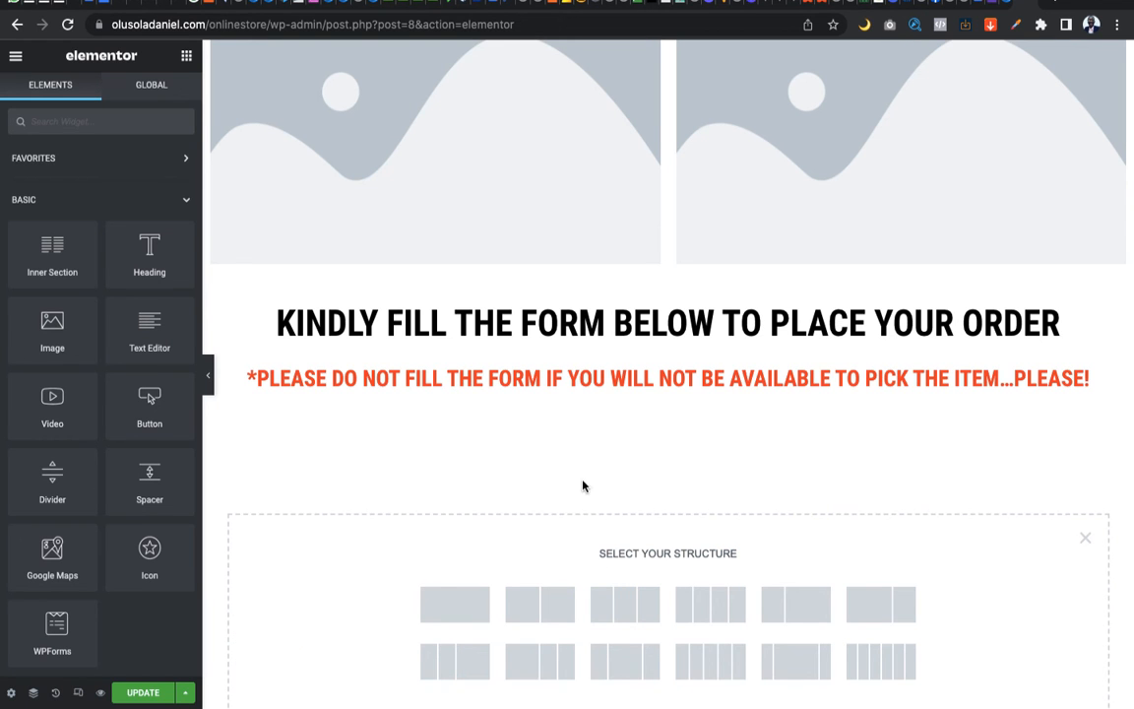
pyautogui.scroll(-2, 778, 561)
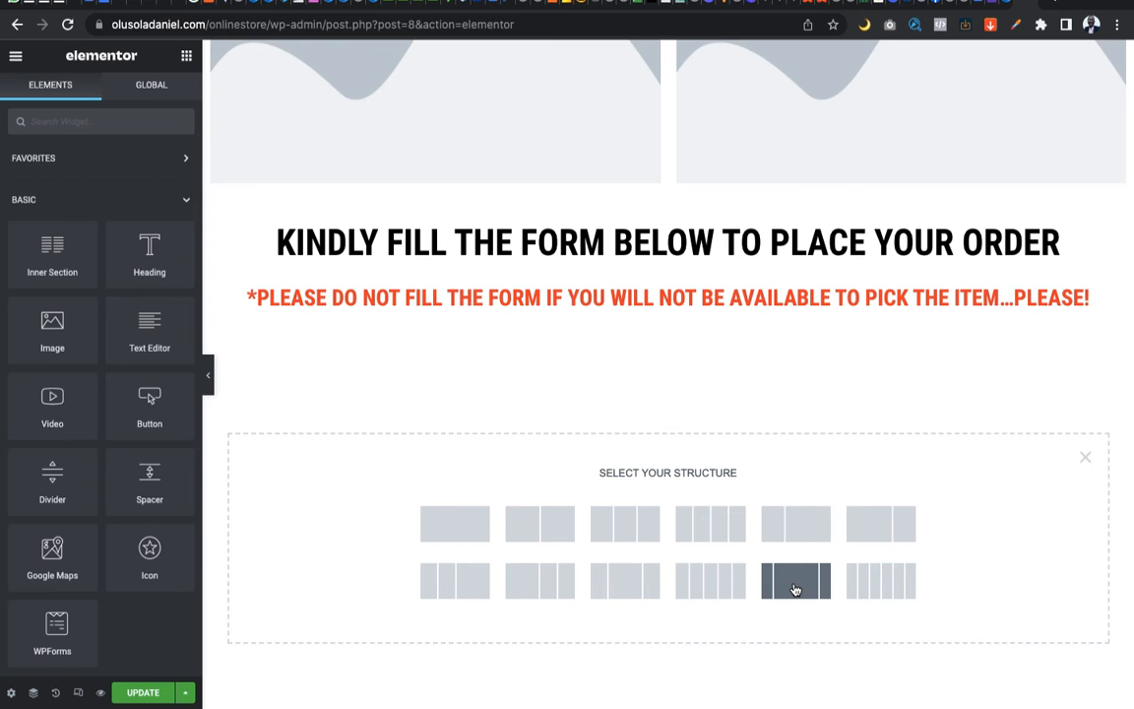
pyautogui.click(796, 581)
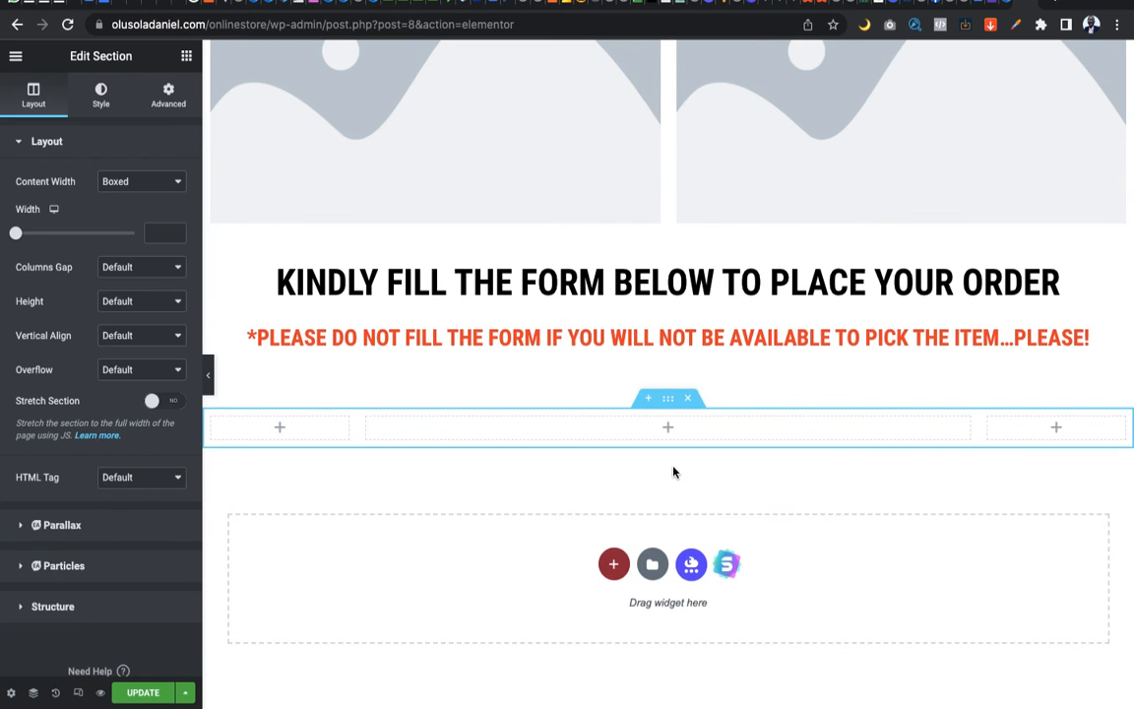
# Search the Elementor widgets for "embed" and locate the EmbedPress widget.
pyautogui.click(188, 57)
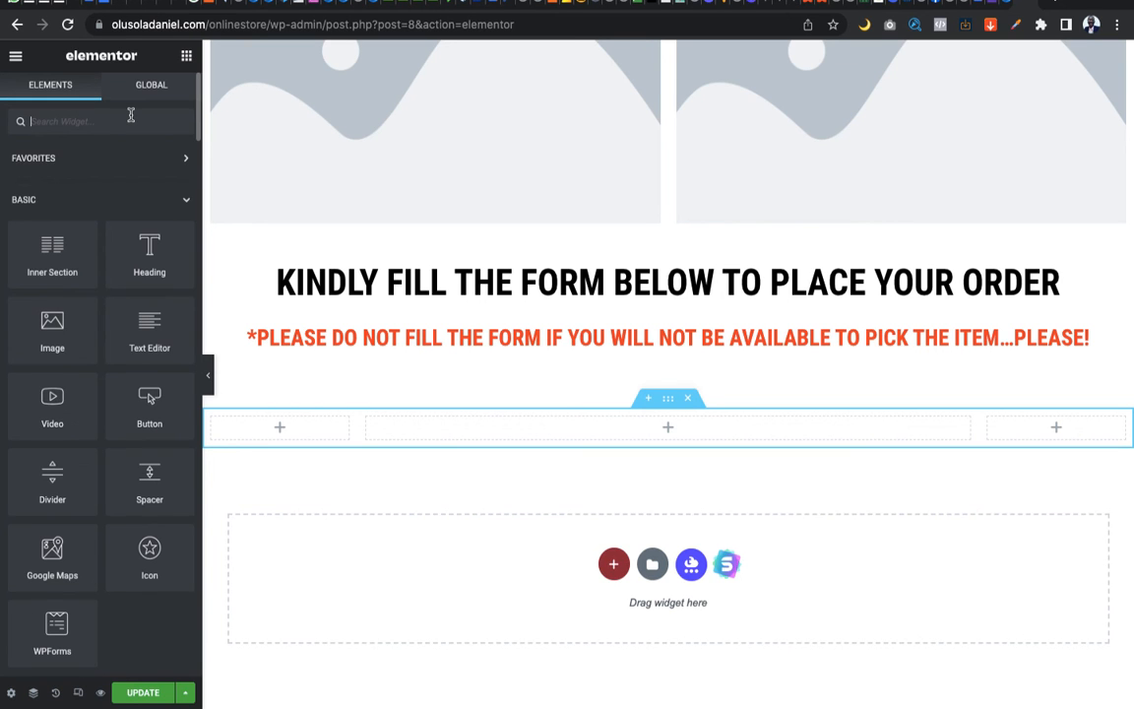
pyautogui.write('em')
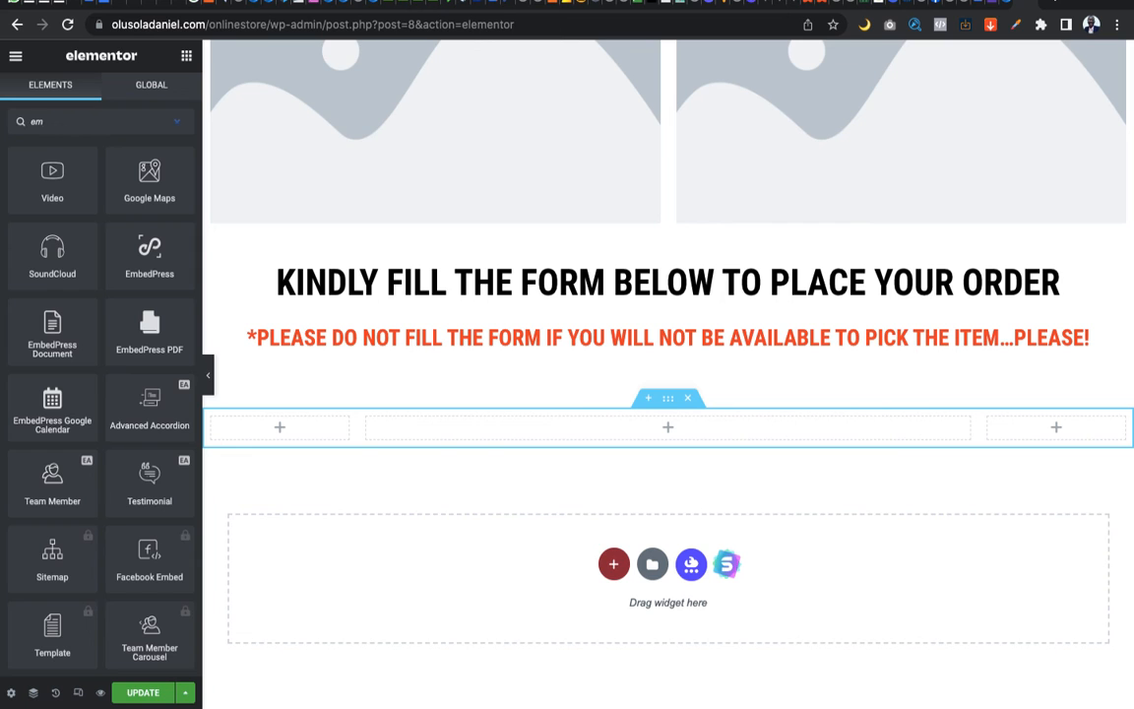
pyautogui.write('bed')
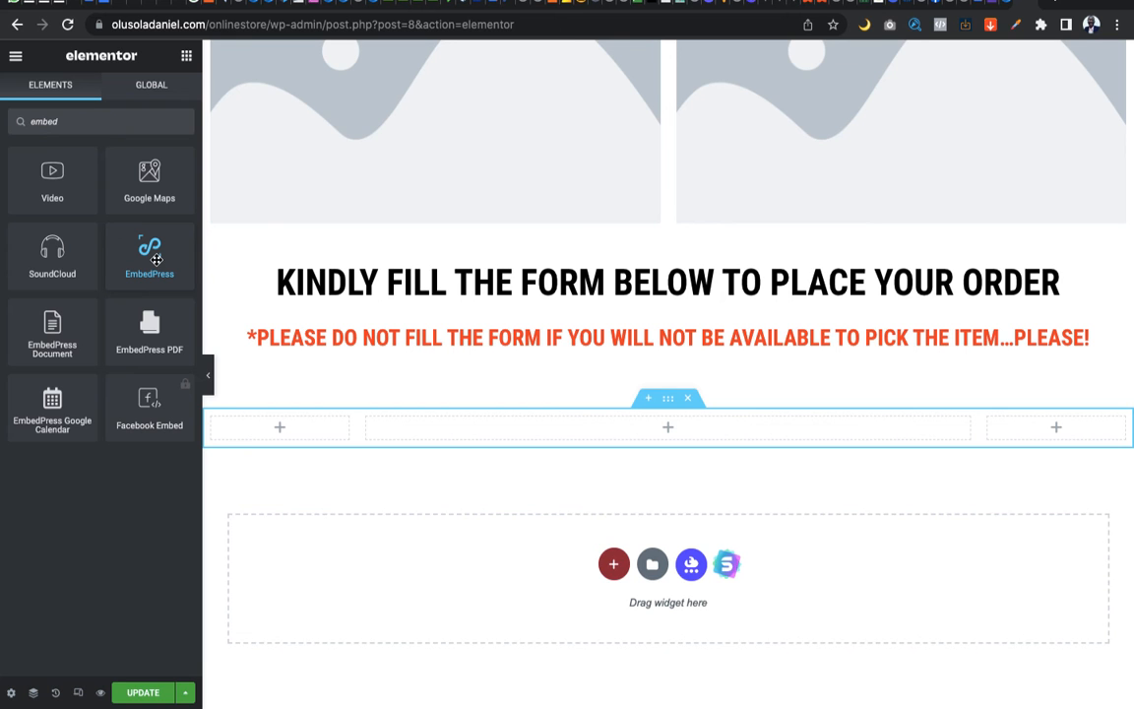
pyautogui.moveTo(156, 259)
pyautogui.mouseDown()
pyautogui.moveTo(444, 413)
pyautogui.moveTo(531, 435)
pyautogui.moveTo(667, 435)
pyautogui.moveTo(595, 434)
pyautogui.moveTo(190, 324)
pyautogui.moveTo(158, 260)
pyautogui.mouseUp()
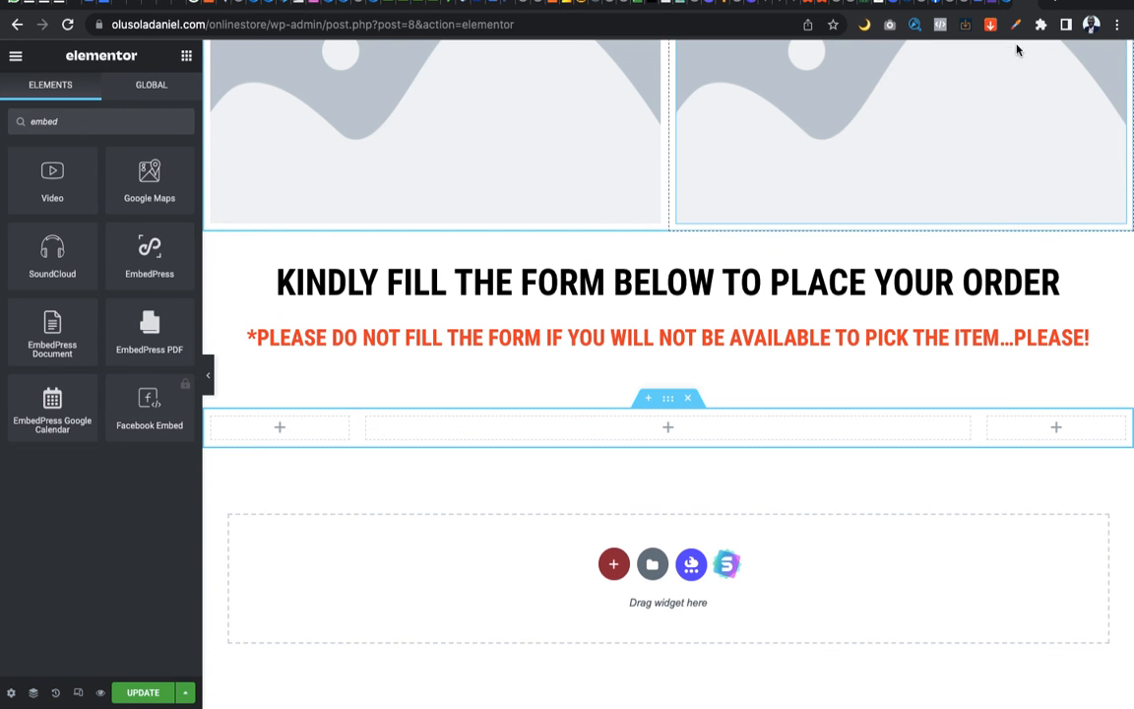
# Switch to the WordPress admin tab and open the page for adding new plugins.
pyautogui.click(1006, 8)
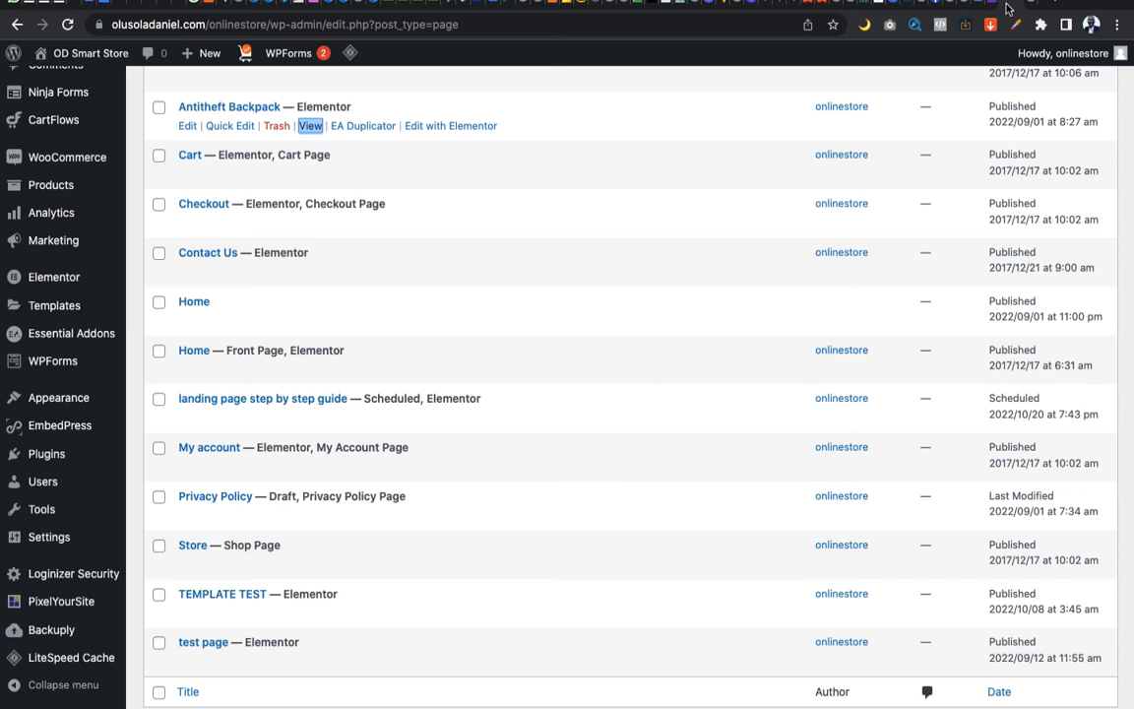
pyautogui.scroll(8, 116, 293)
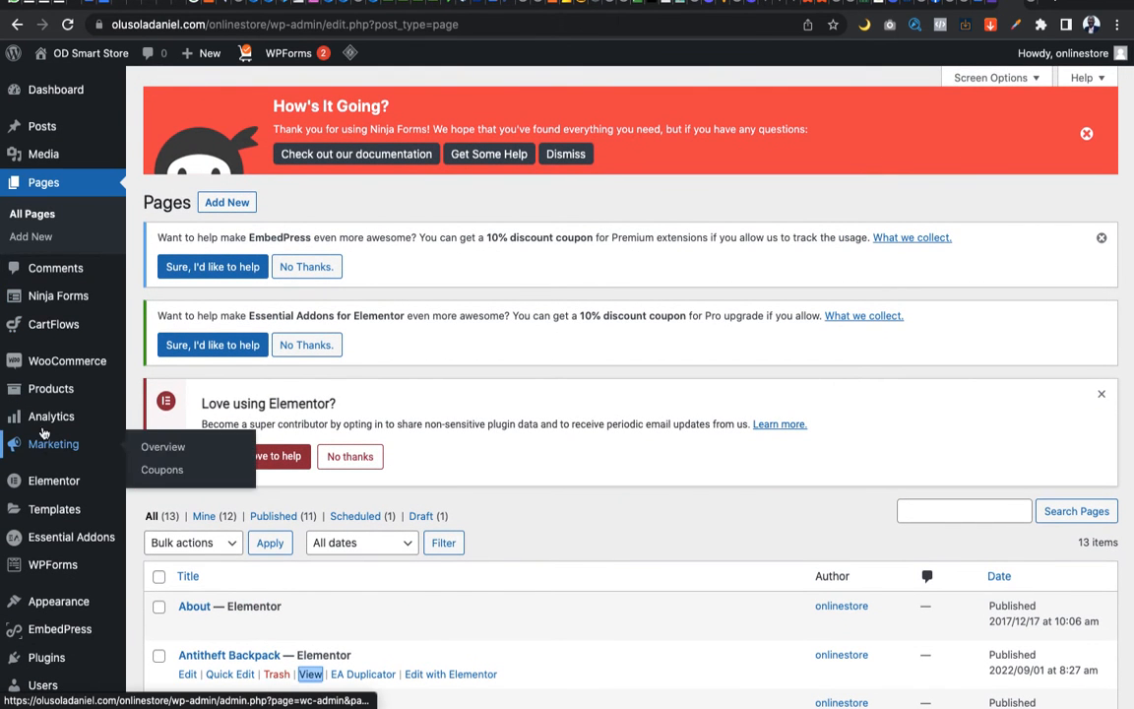
pyautogui.scroll(-4, 68, 462)
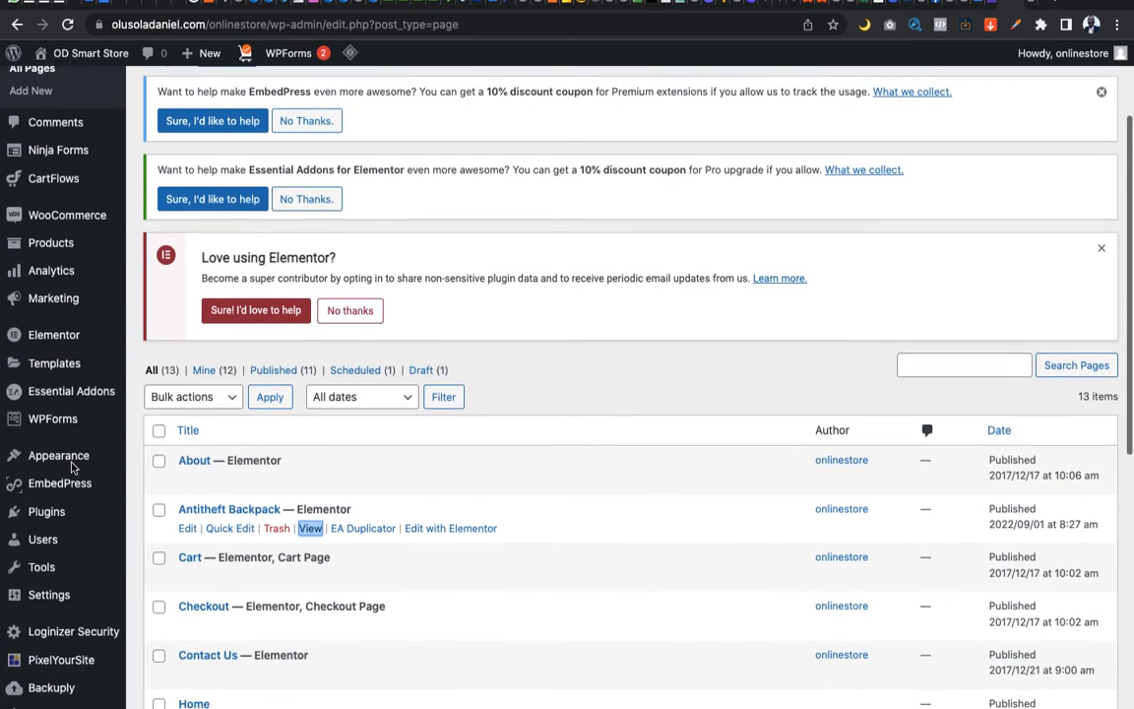
pyautogui.moveTo(49, 486)
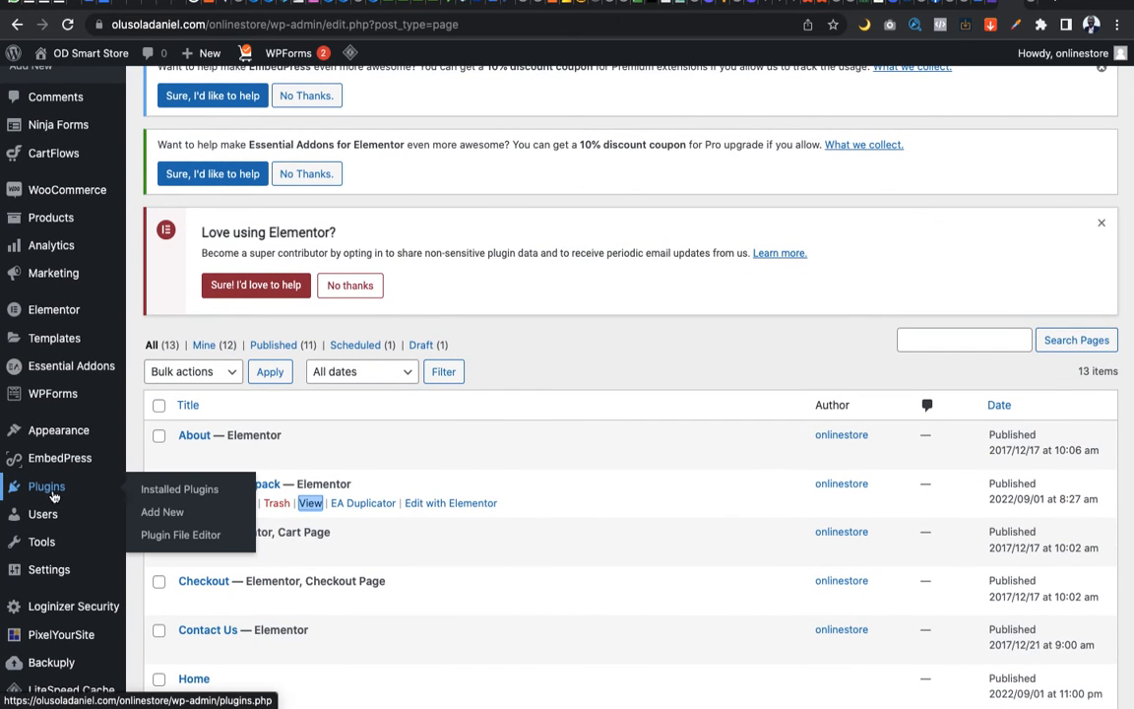
pyautogui.click(164, 513)
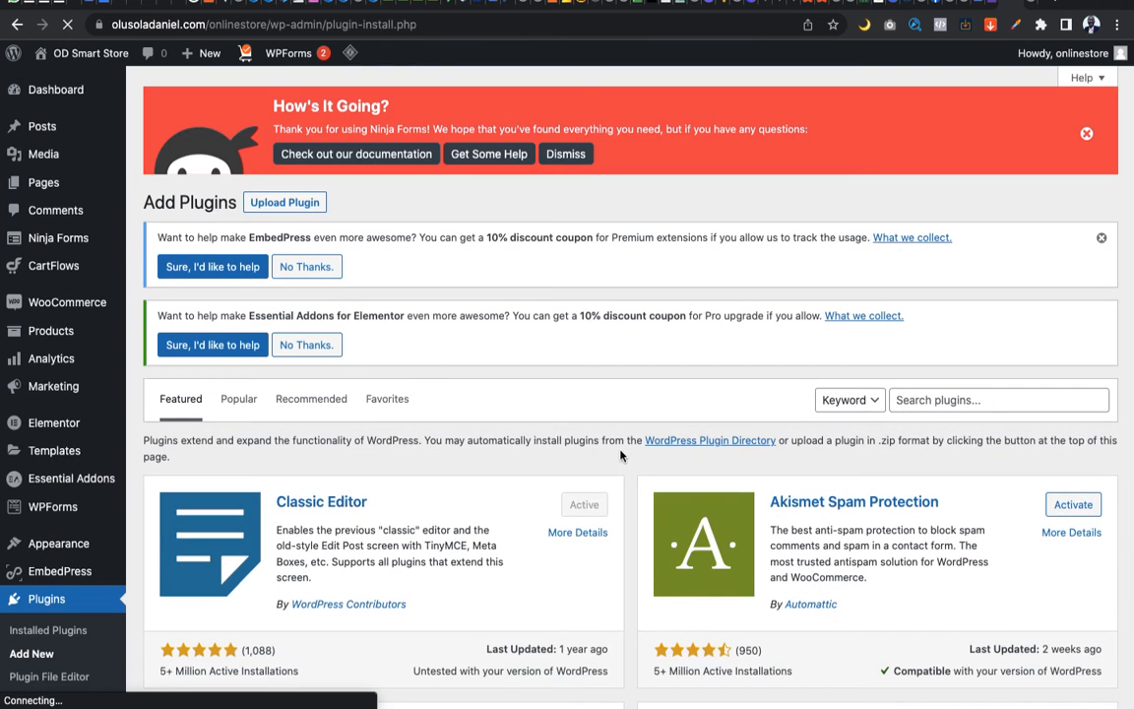
pyautogui.scroll(-5, 642, 461)
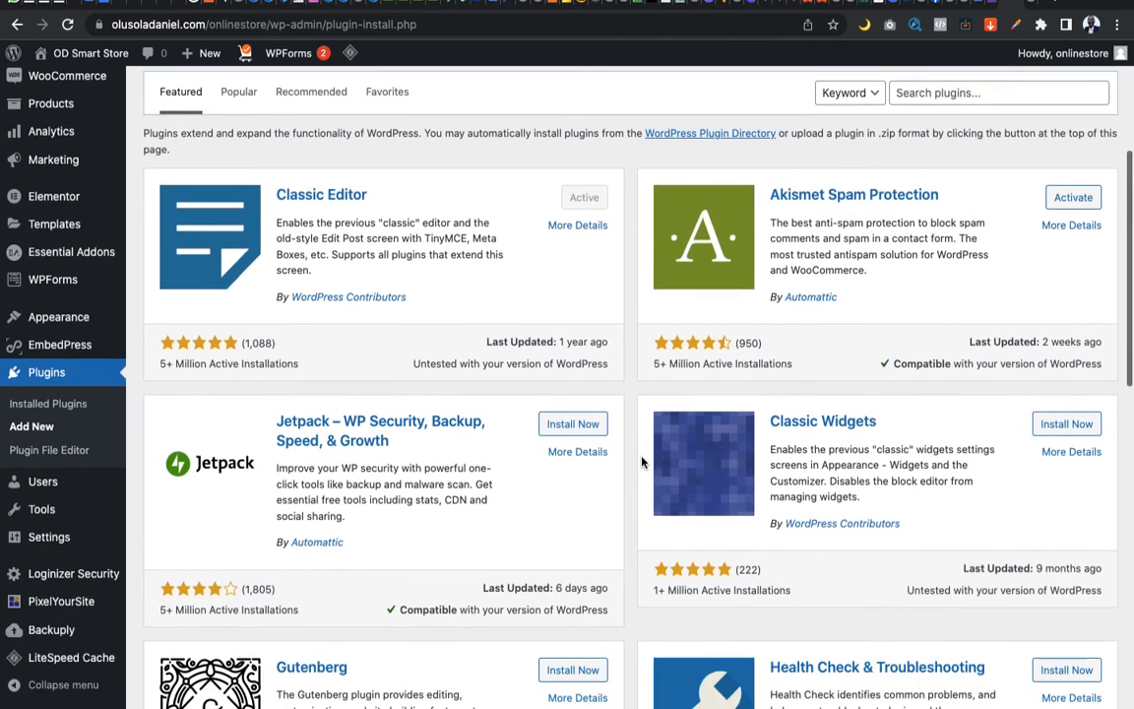
pyautogui.scroll(5, 642, 461)
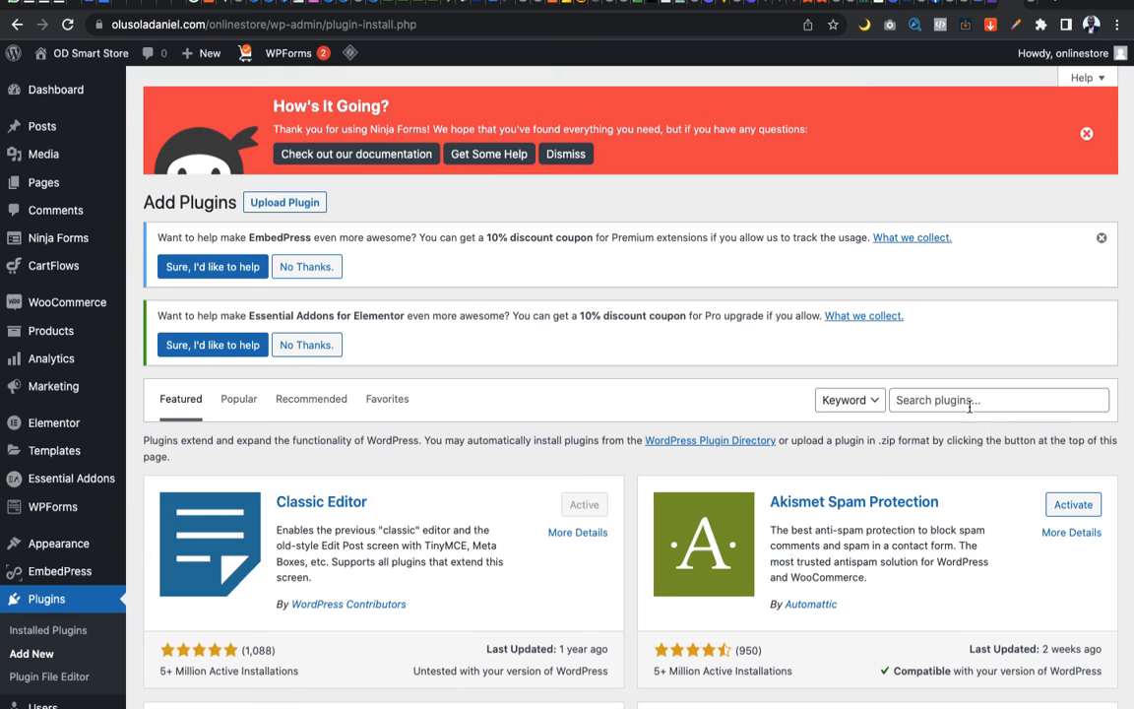
# Try to find the embedding plugin with the search term "embedpres", and clear the term.
pyautogui.click(965, 400)
pyautogui.write('e')
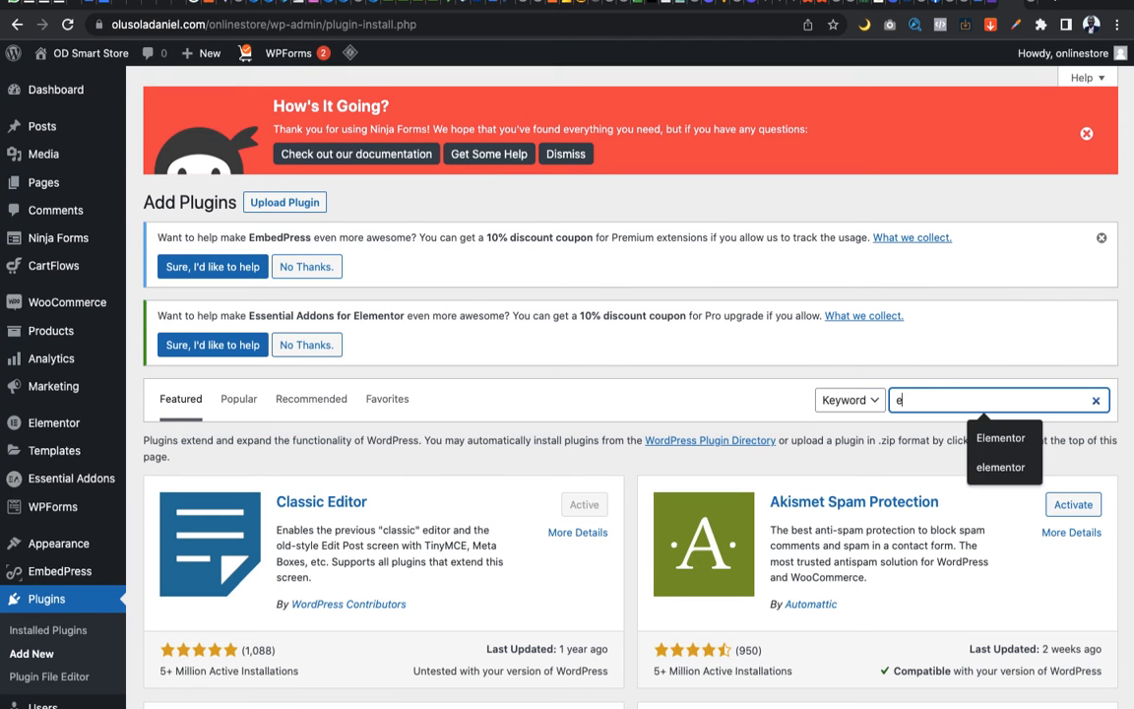
pyautogui.write('mbedpres')
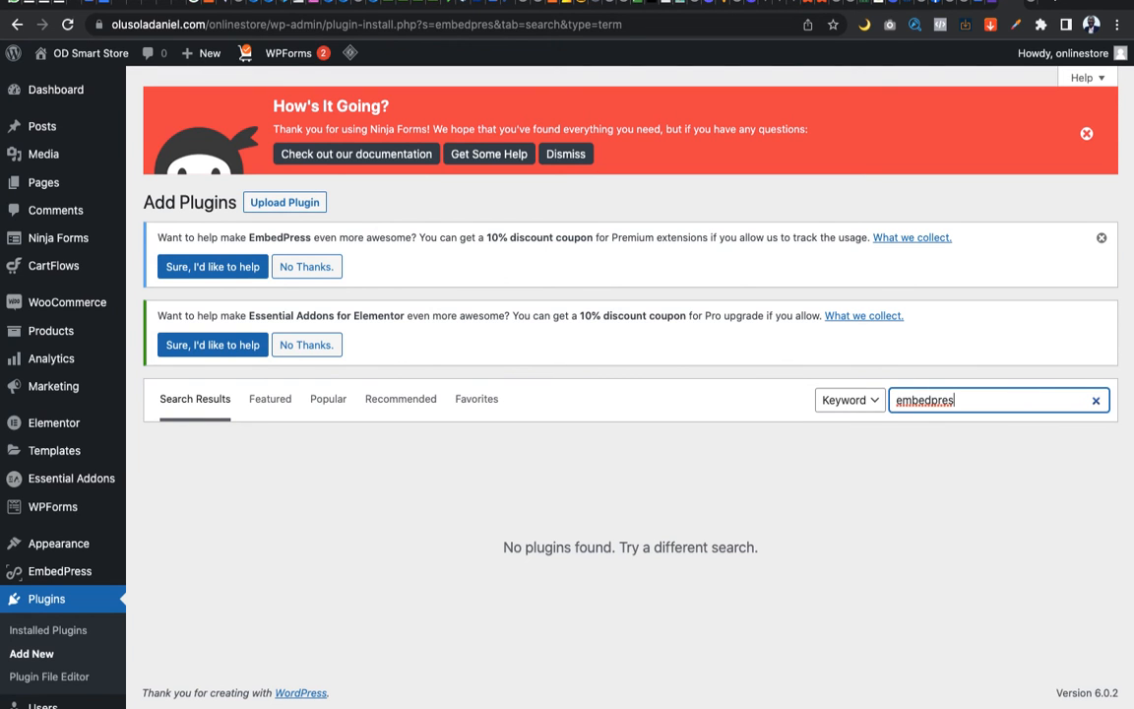
pyautogui.press('BackSpace')
pyautogui.press('BackSpace')
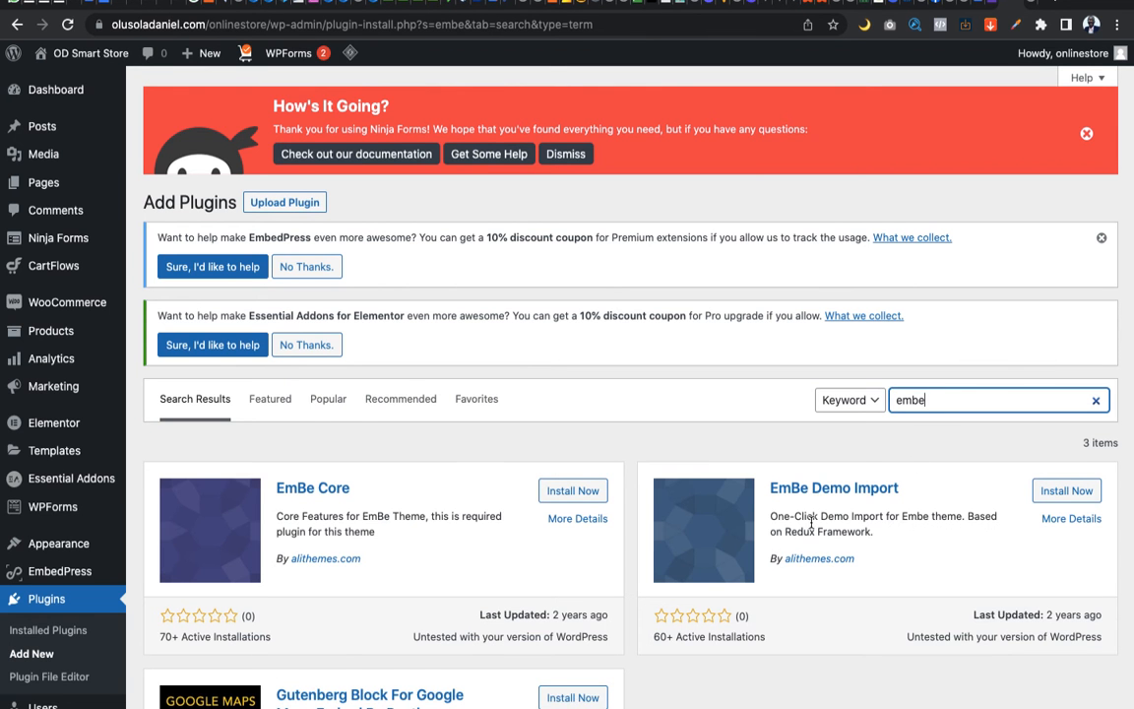
pyautogui.scroll(-5, 811, 525)
pyautogui.scroll(5, 811, 525)
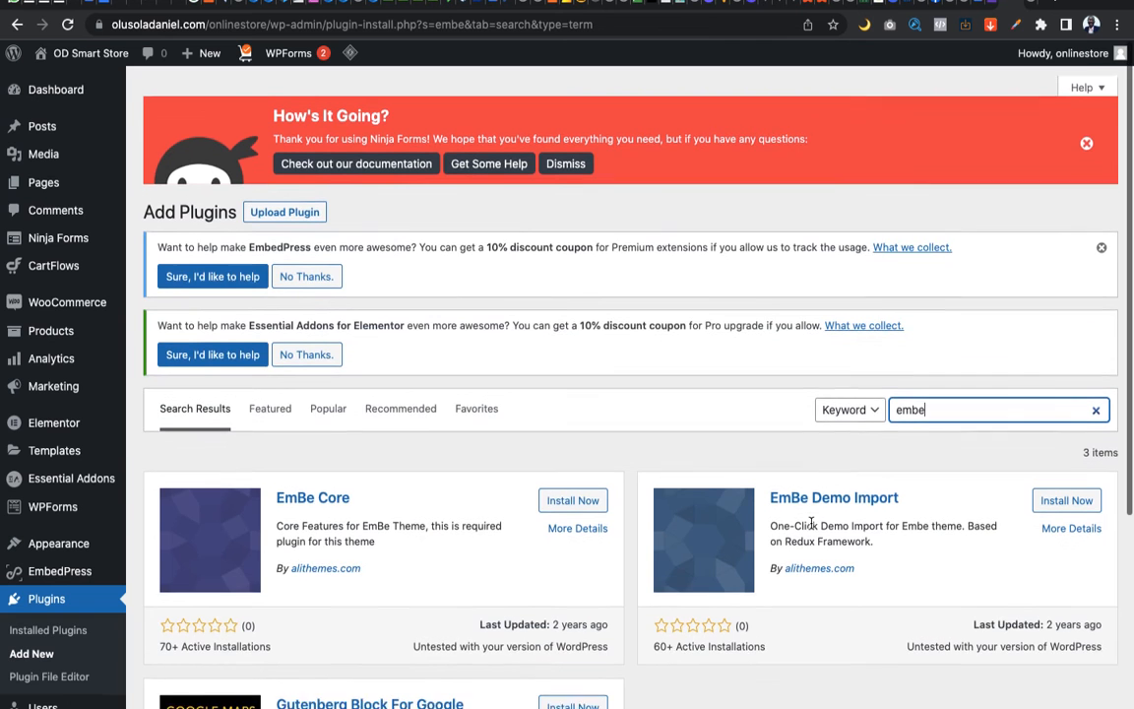
pyautogui.press('BackSpace')
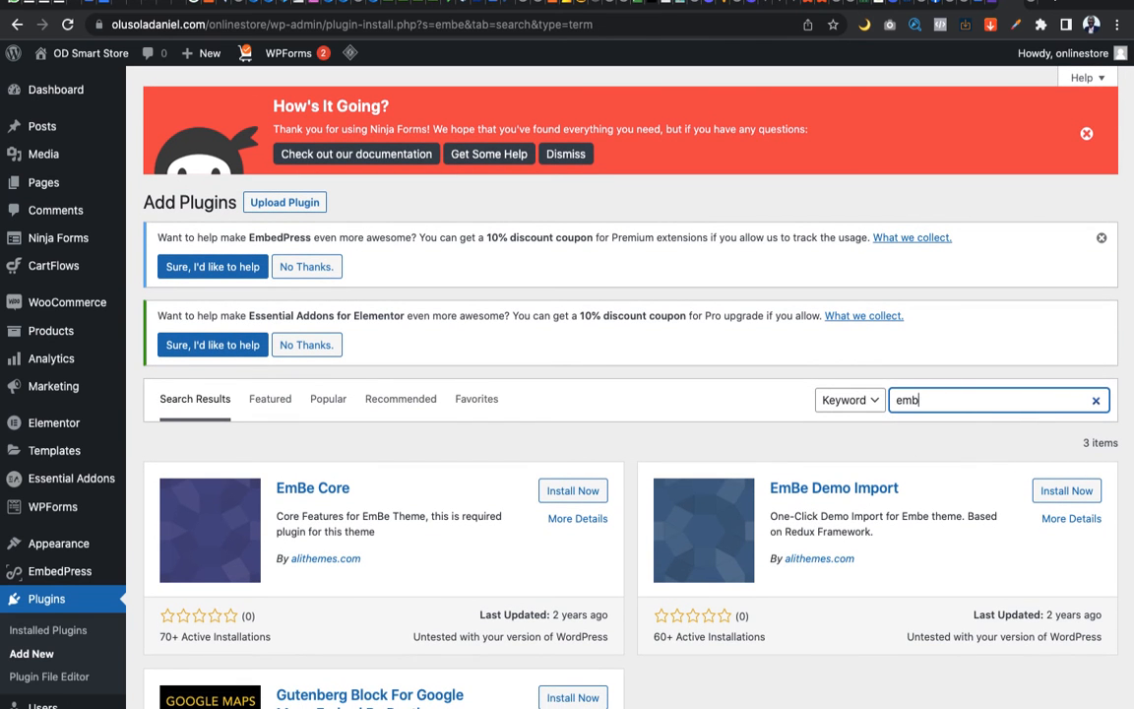
pyautogui.press('BackSpace')
pyautogui.press('BackSpace')
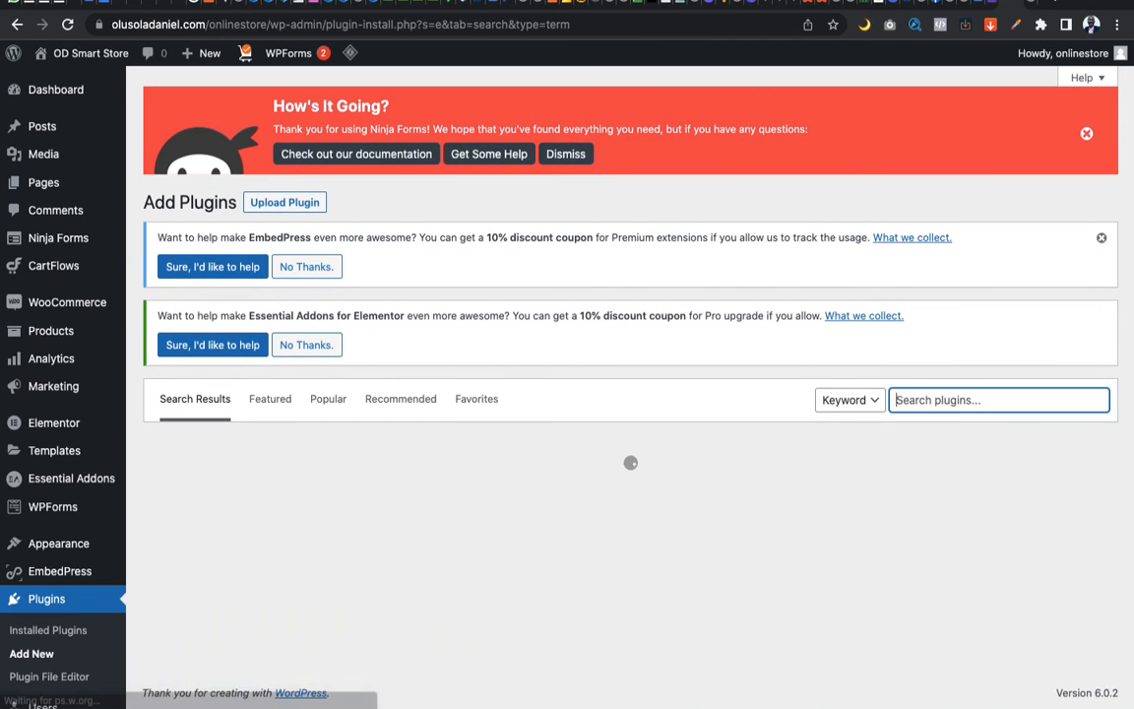
# Search the plugins for "embed" and examine the EmbedPress listing.
pyautogui.write('emb')
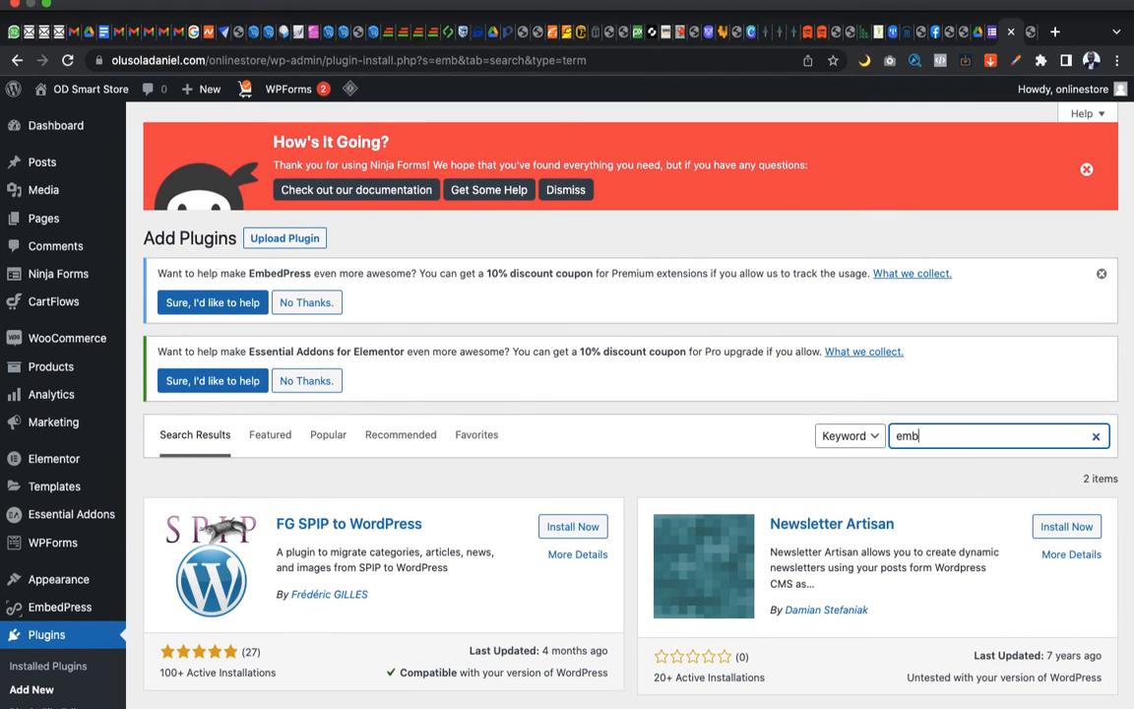
pyautogui.write('ed')
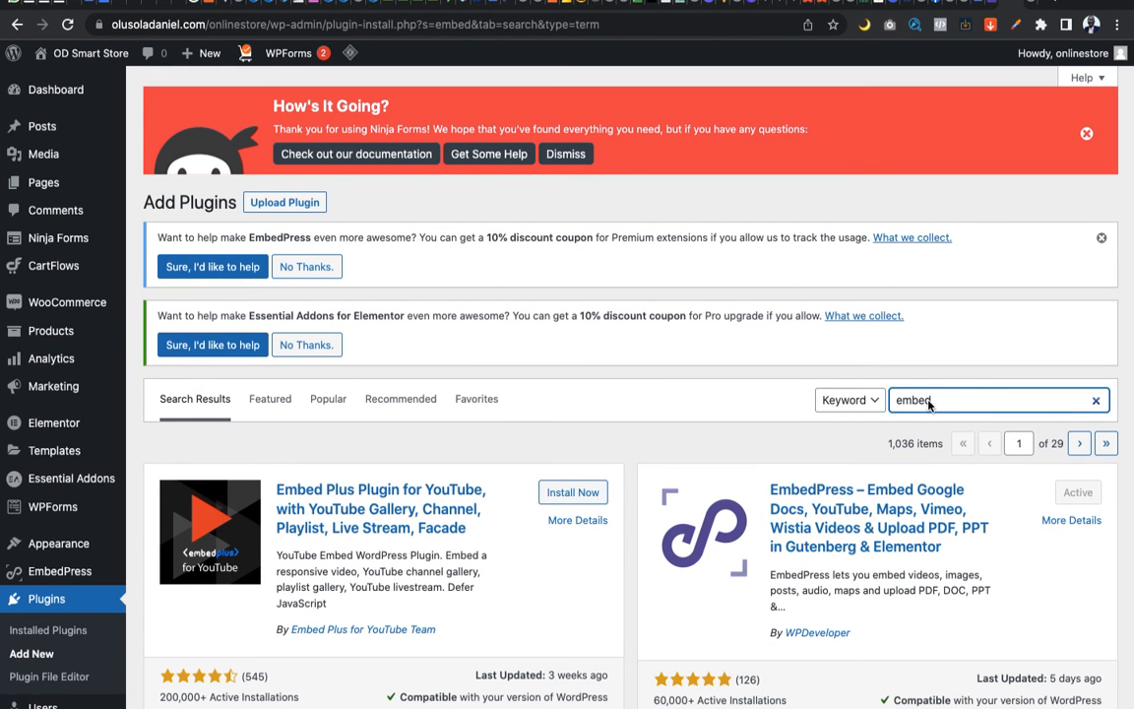
pyautogui.scroll(-3, 625, 628)
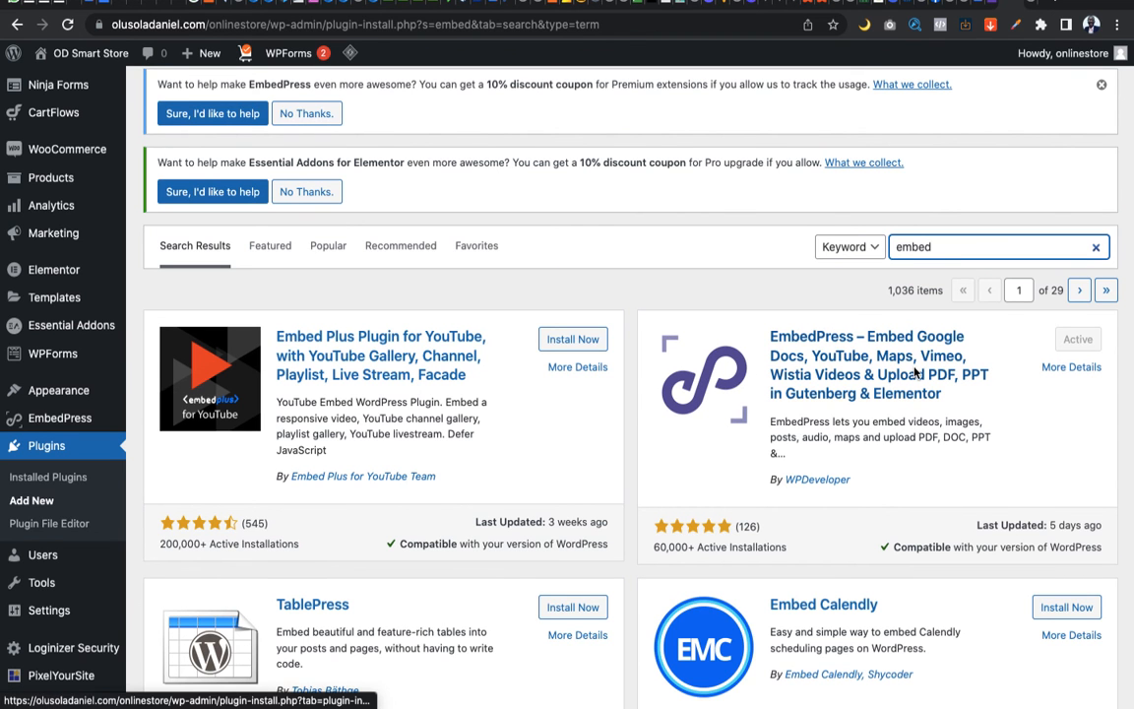
pyautogui.scroll(3, 914, 372)
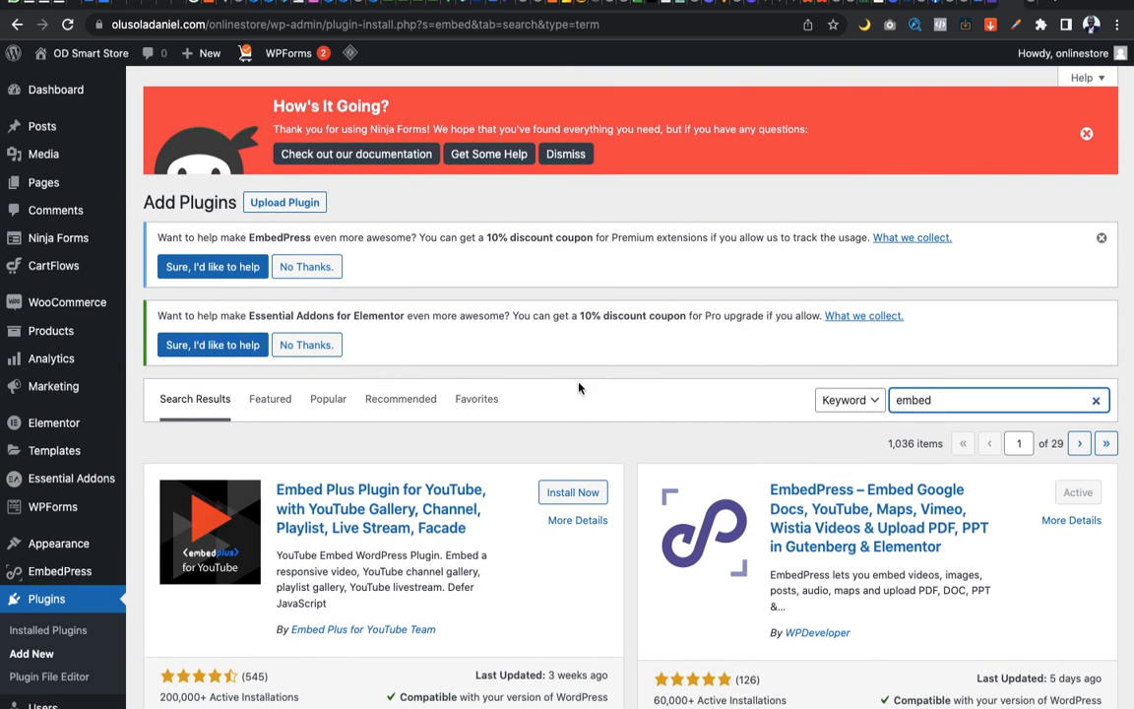
# Return to the Elementor editor, search the widgets for "embed" and place EmbedPress in the new section's middle column.
pyautogui.click(1033, 6)
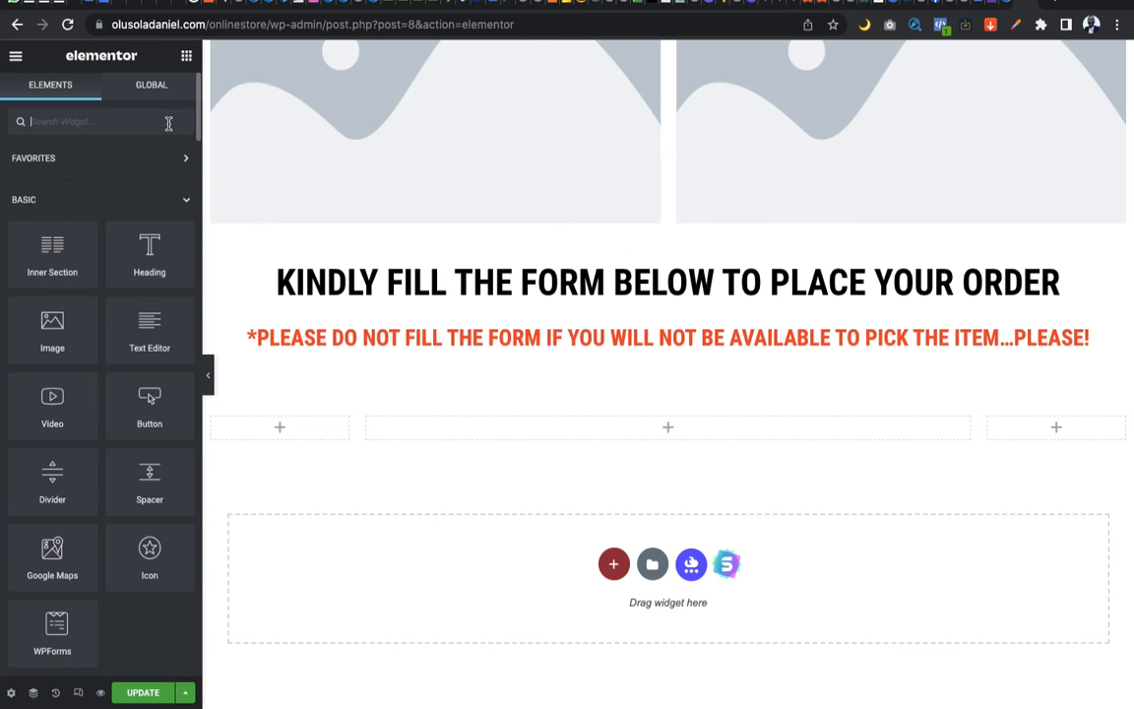
pyautogui.write('embed')
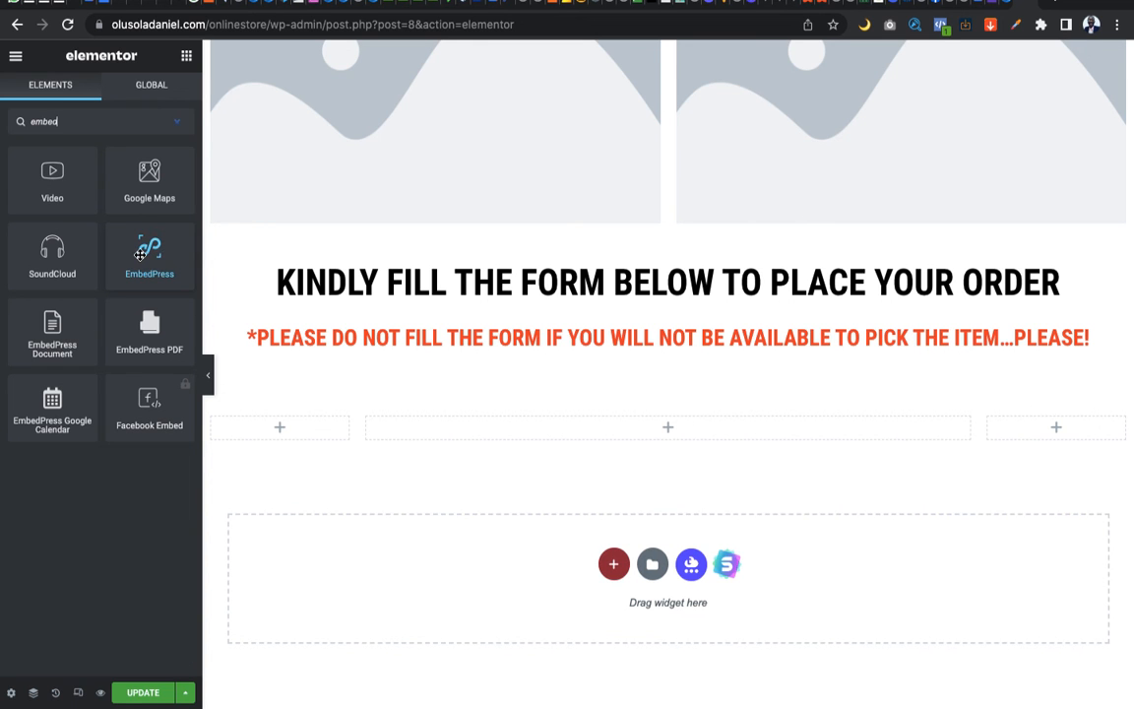
pyautogui.moveTo(141, 255); pyautogui.dragTo(651, 434)
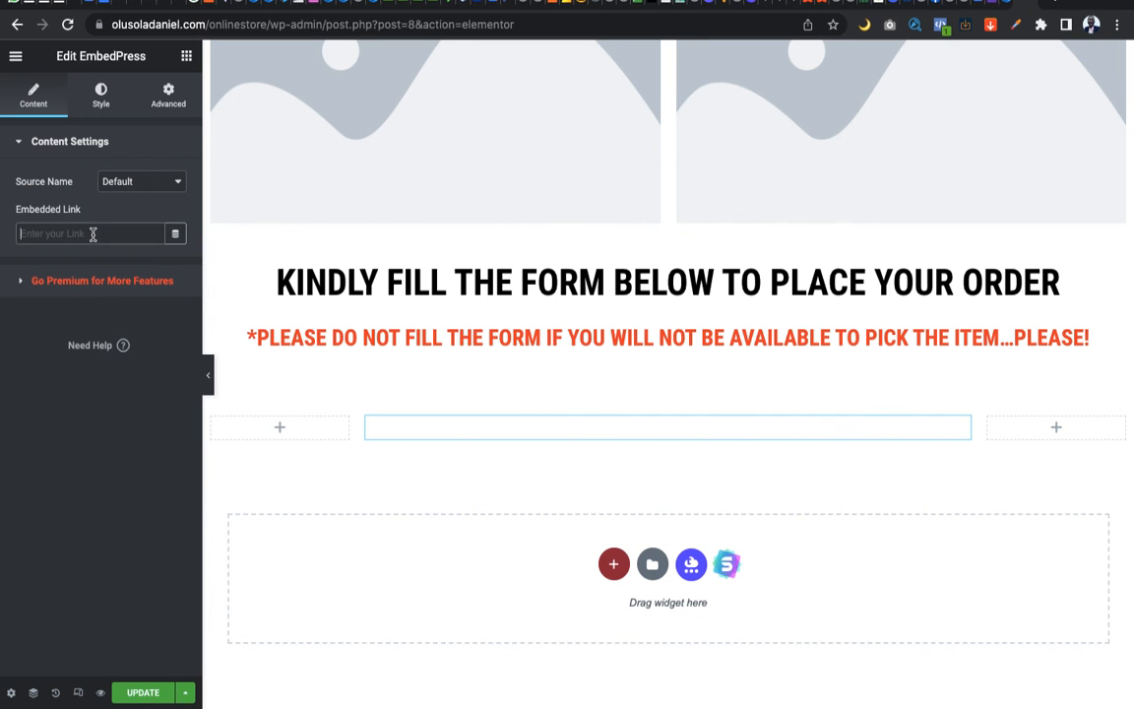
# Switch to the feedback form in Google Forms and copy its embed HTML code from the send options.
pyautogui.click(996, 7)
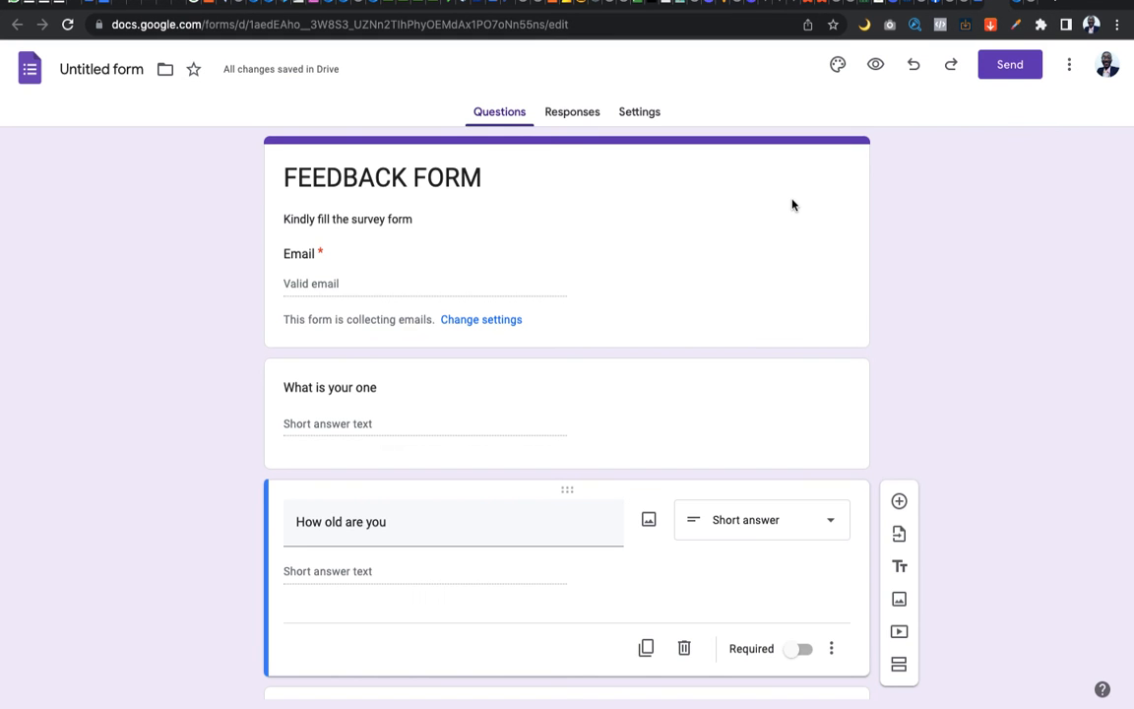
pyautogui.scroll(-2, 704, 285)
pyautogui.scroll(2, 807, 222)
pyautogui.scroll(-1, 824, 177)
pyautogui.scroll(1, 886, 158)
pyautogui.click(1004, 70)
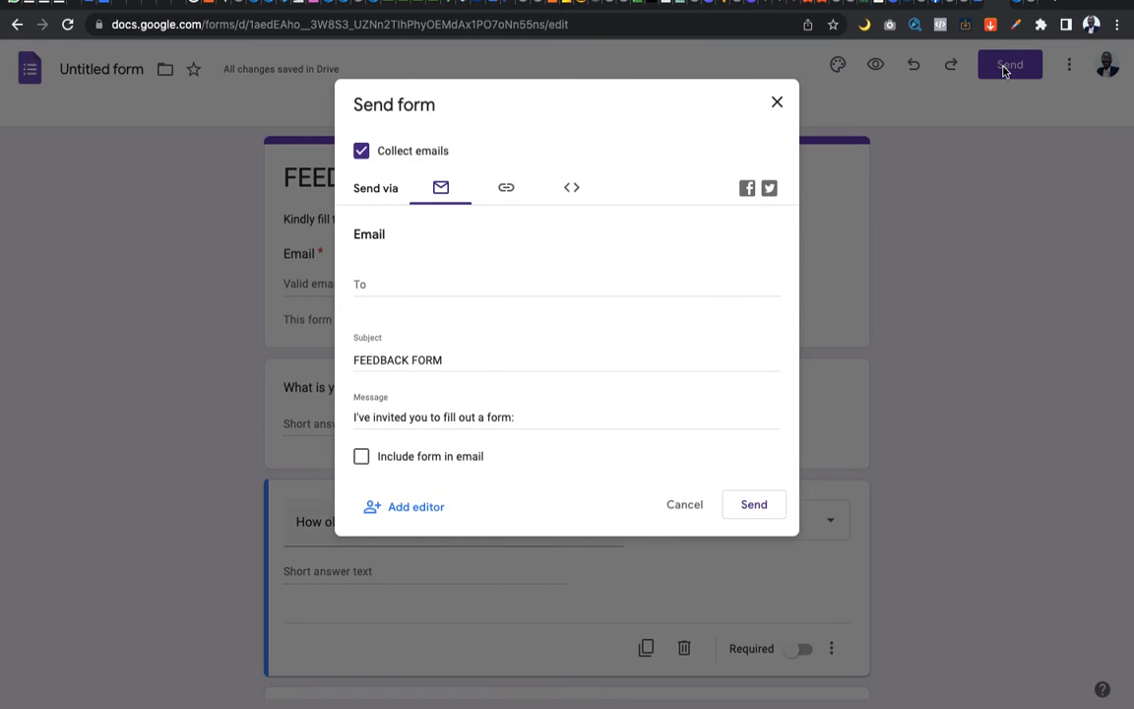
pyautogui.click(572, 190)
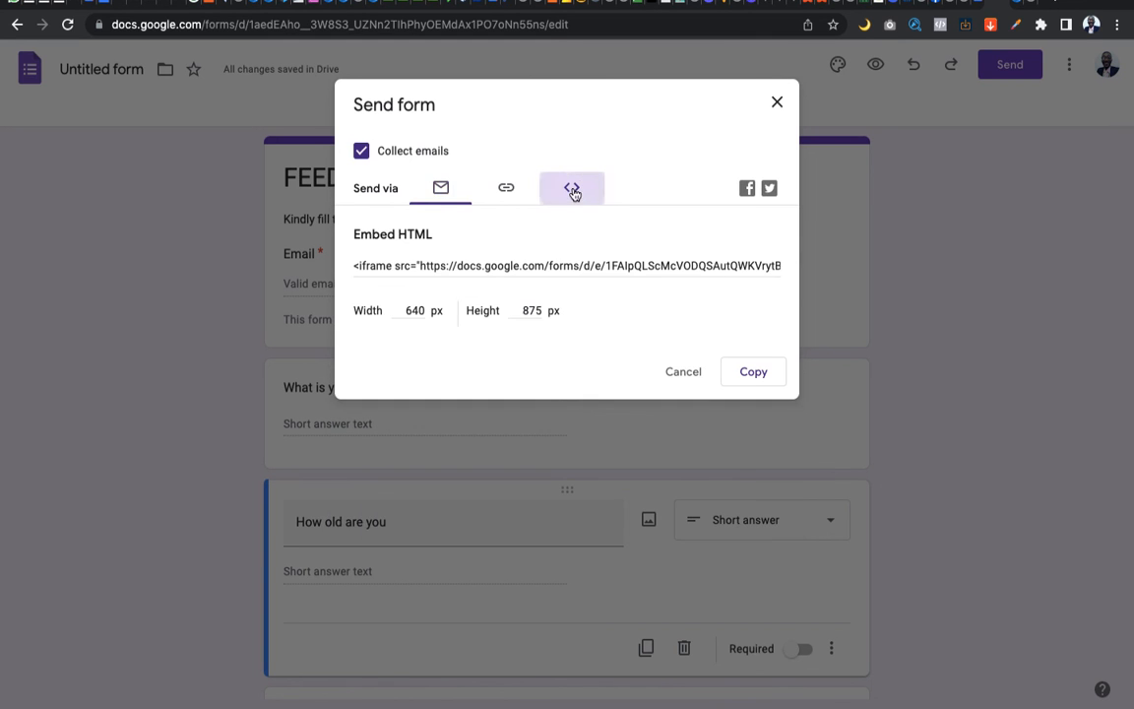
pyautogui.click(550, 268)
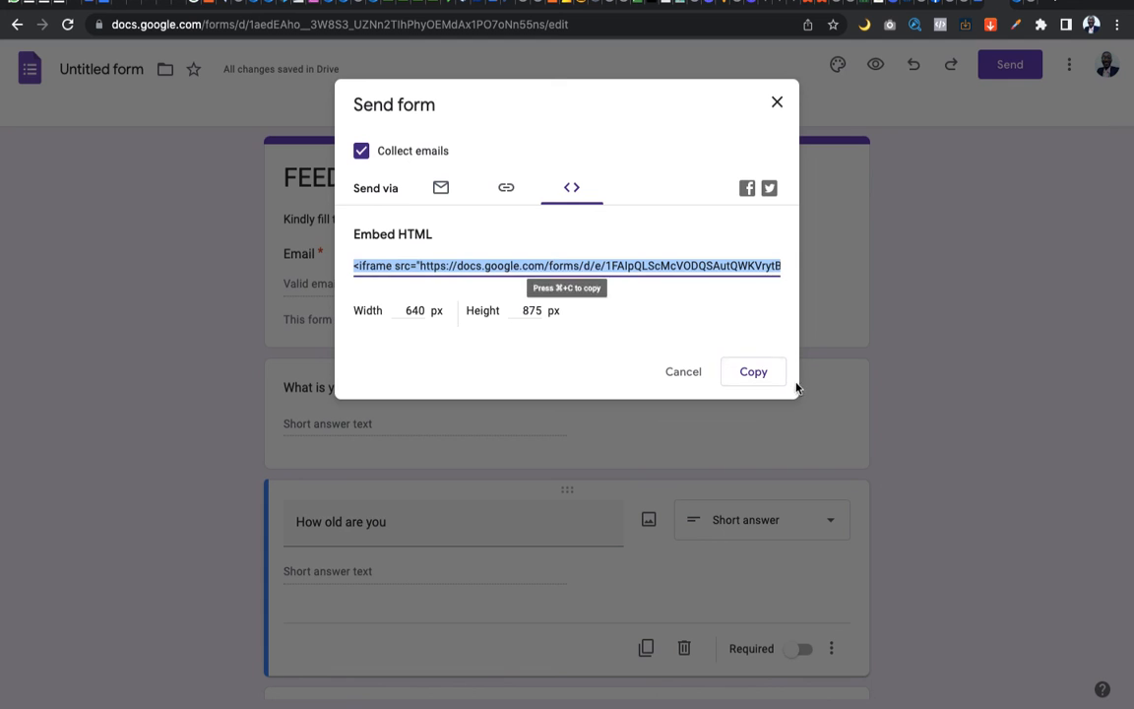
pyautogui.click(758, 376)
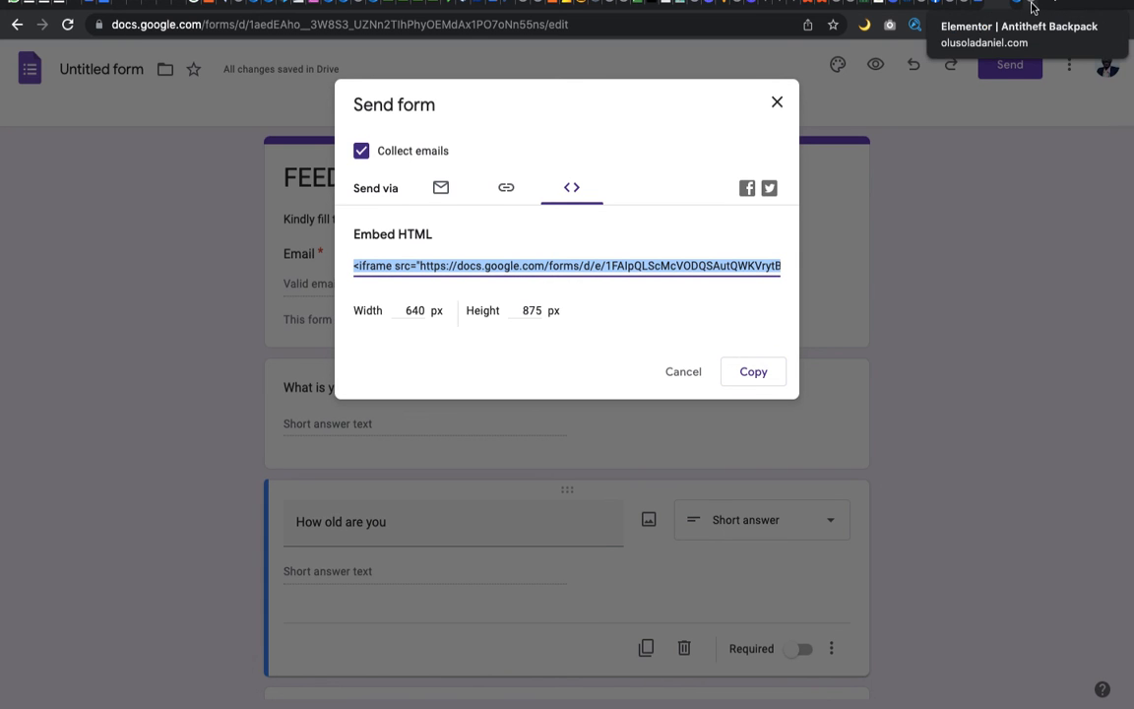
# Return to the Elementor editor, paste the form's iframe embed code as the EmbedPress embedded link, and review the embedded form.
pyautogui.click(1032, 7)
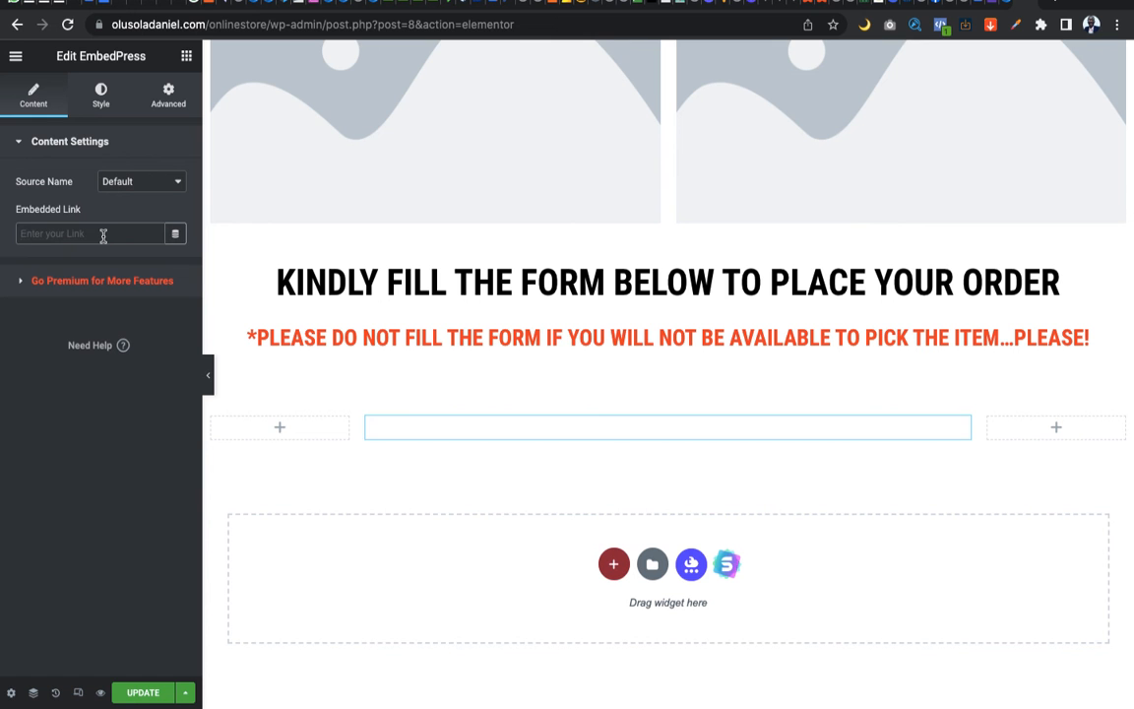
pyautogui.press('super+v')
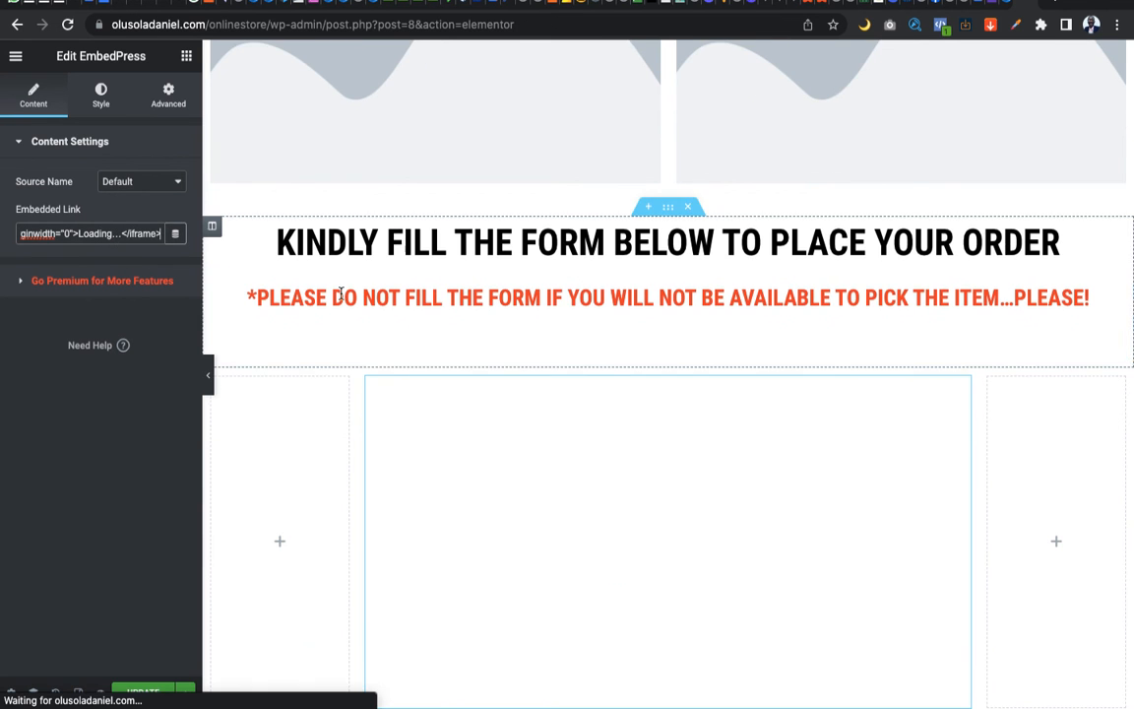
pyautogui.scroll(-2, 786, 422)
pyautogui.scroll(-2, 785, 423)
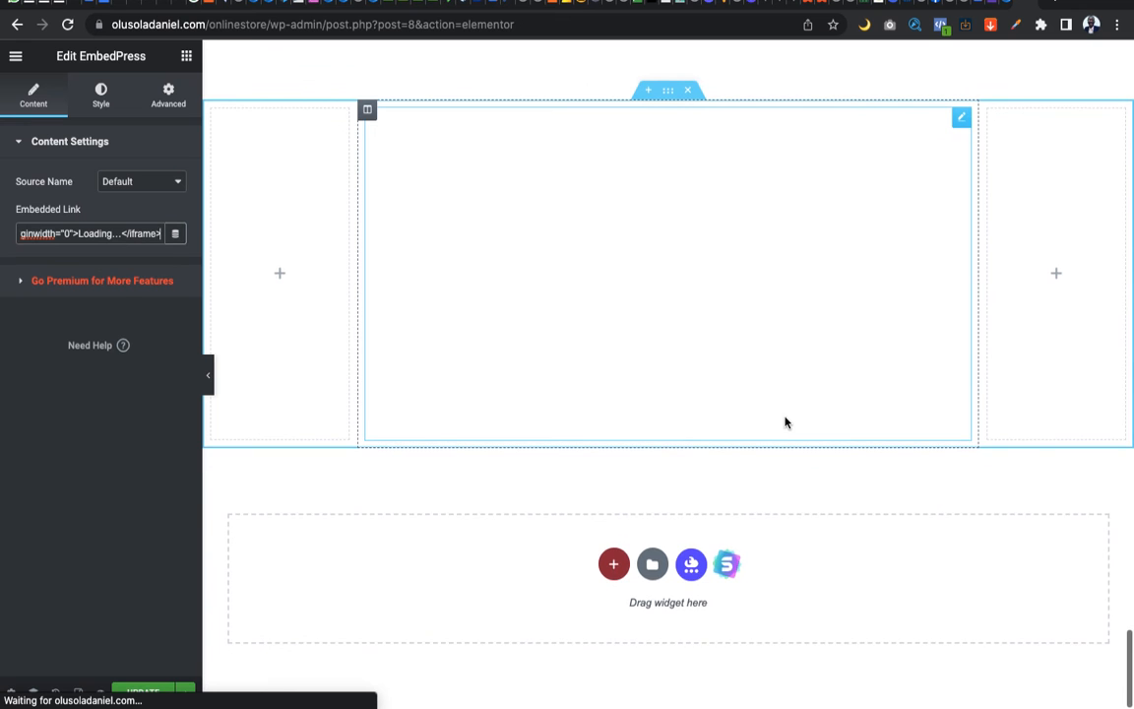
pyautogui.scroll(1, 855, 380)
pyautogui.scroll(-1, 856, 380)
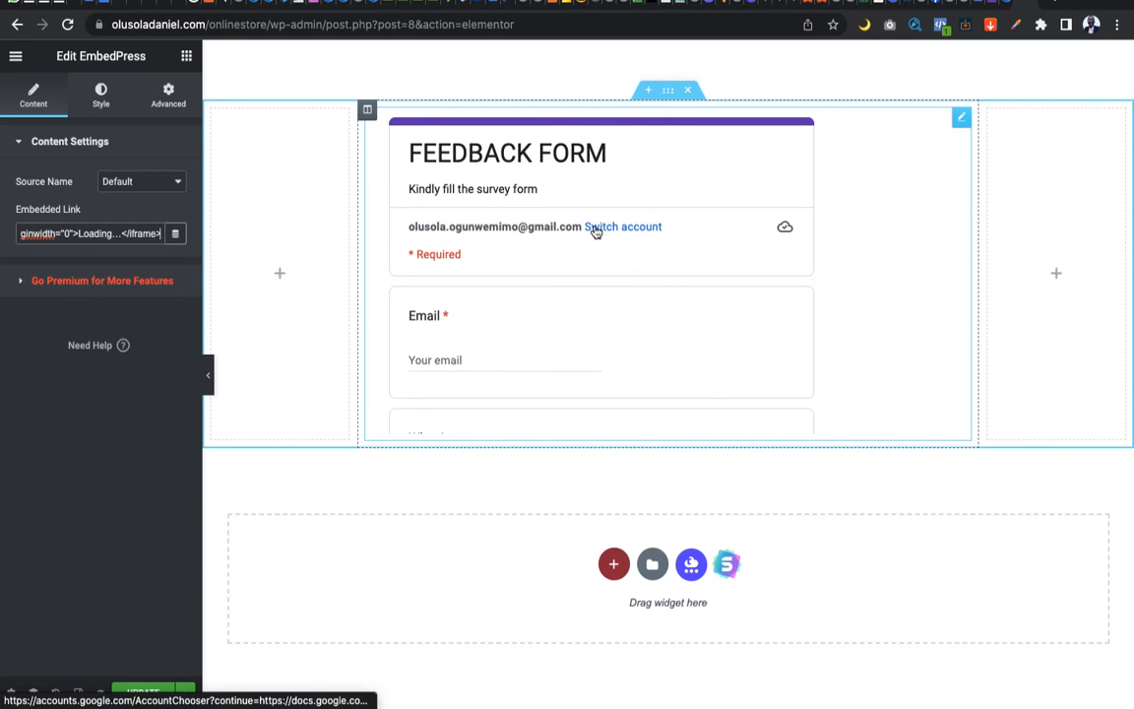
pyautogui.scroll(-3, 784, 373)
pyautogui.scroll(3, 787, 373)
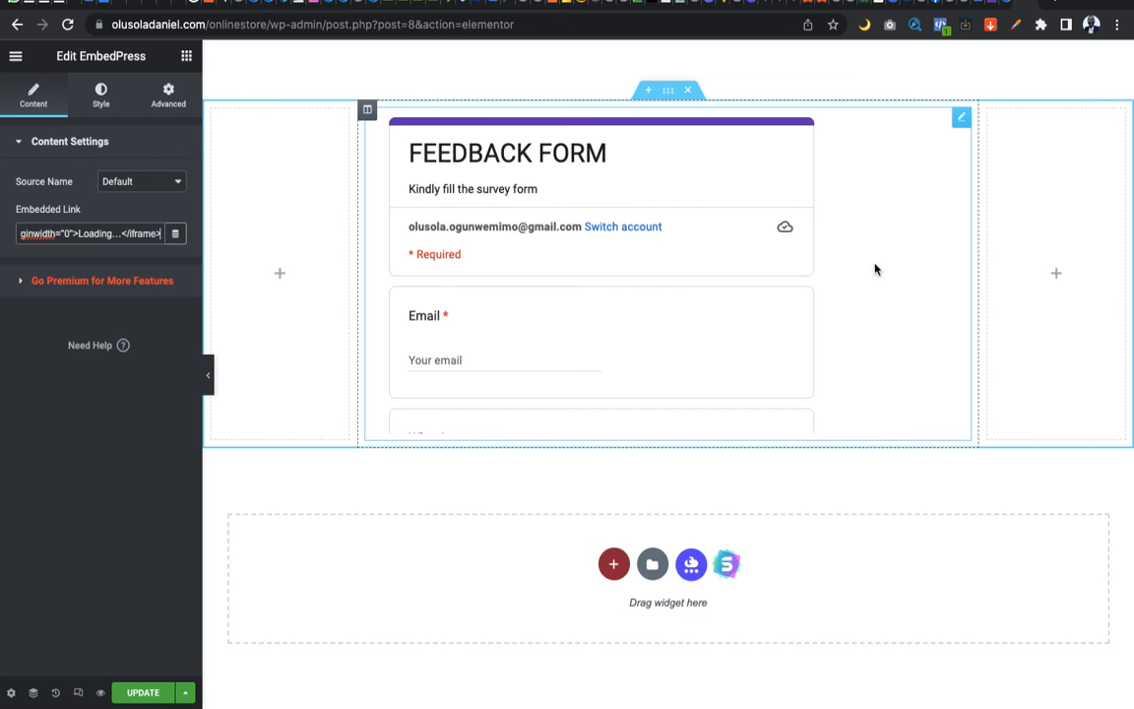
pyautogui.scroll(-3, 769, 322)
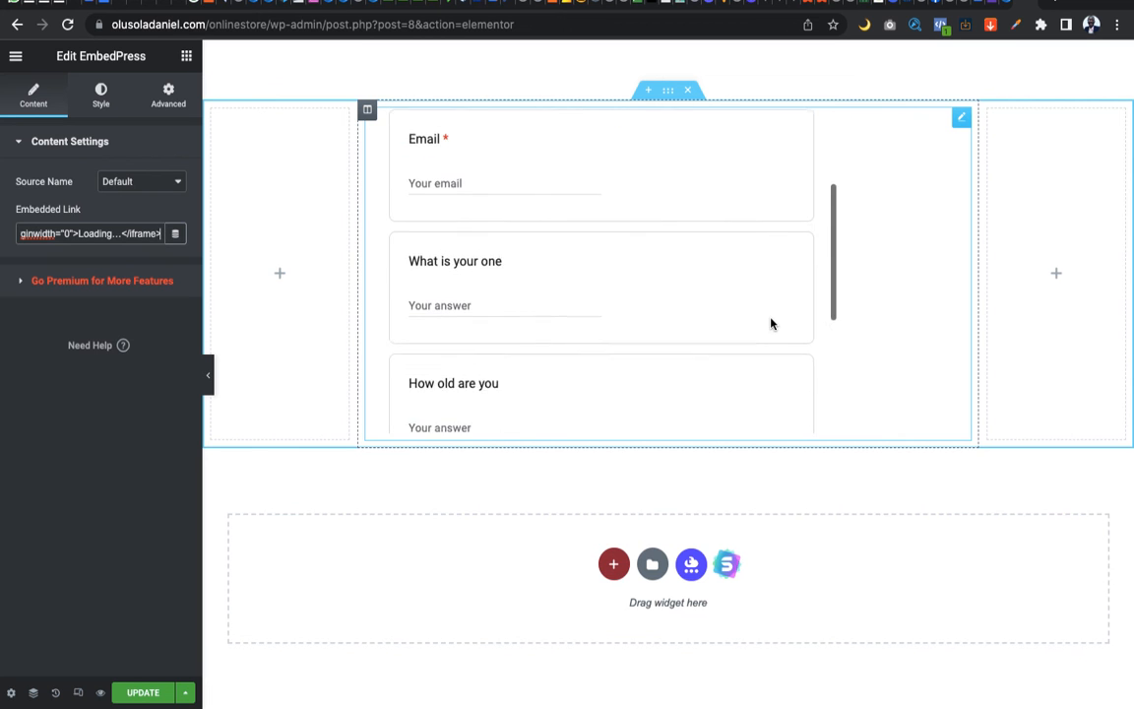
pyautogui.scroll(3, 772, 324)
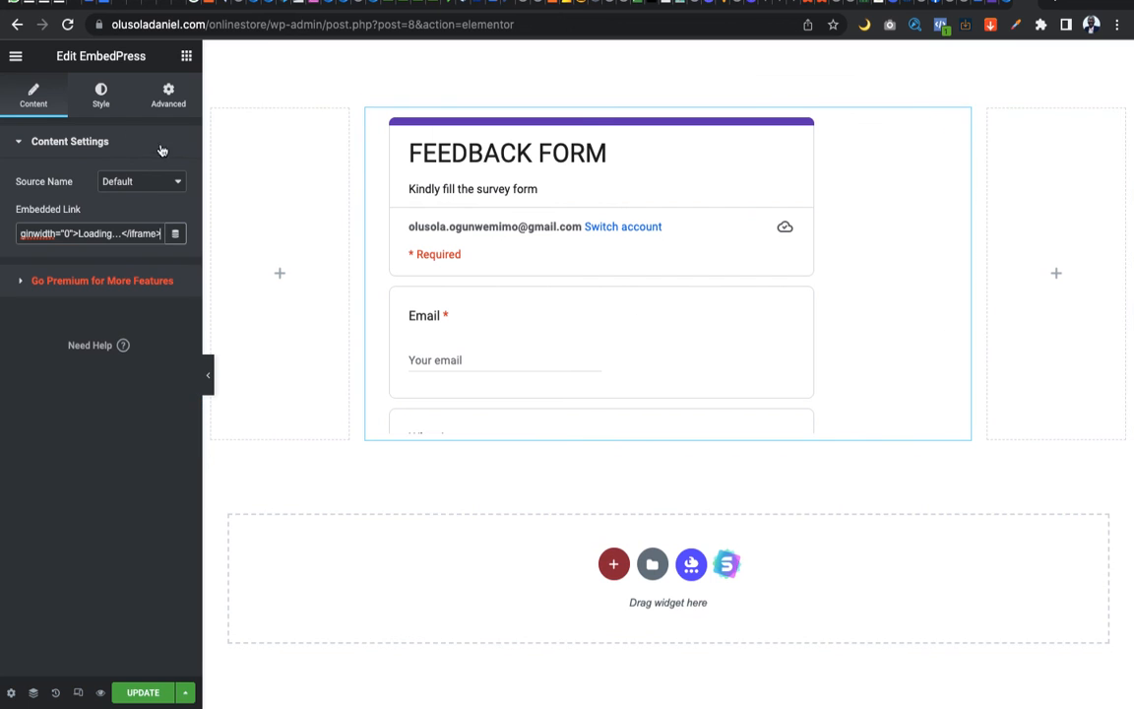
# Set the EmbedPress widget's alignment to center and check the form's questions inside the frame.
pyautogui.click(111, 106)
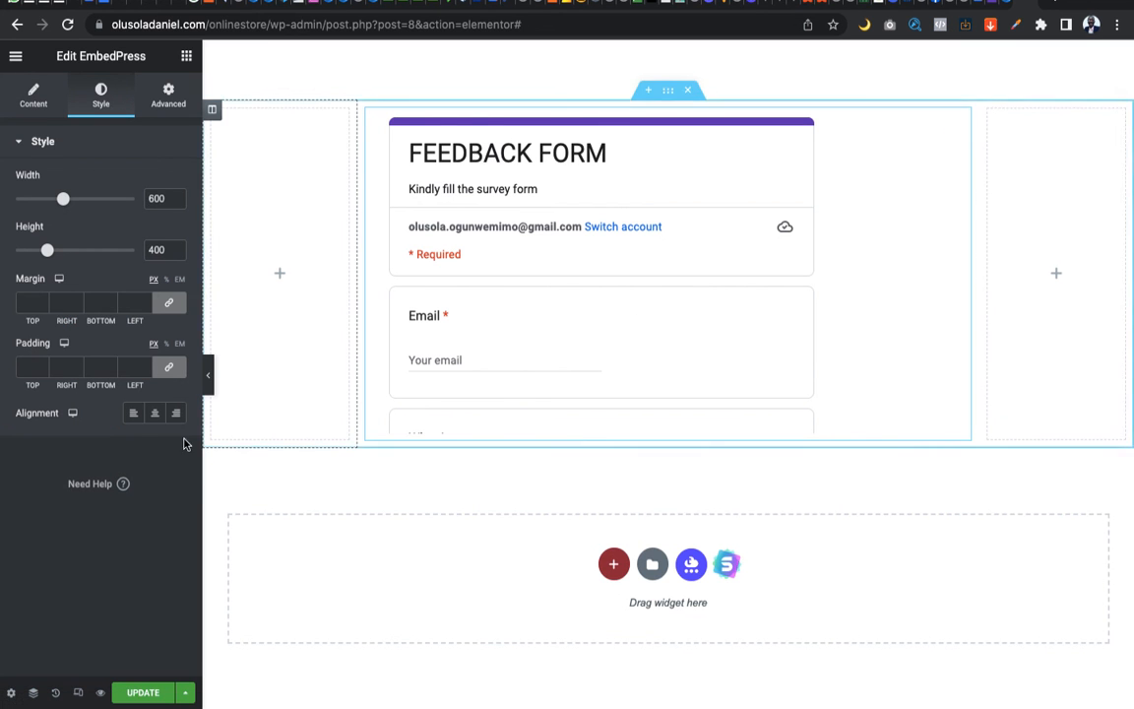
pyautogui.click(155, 413)
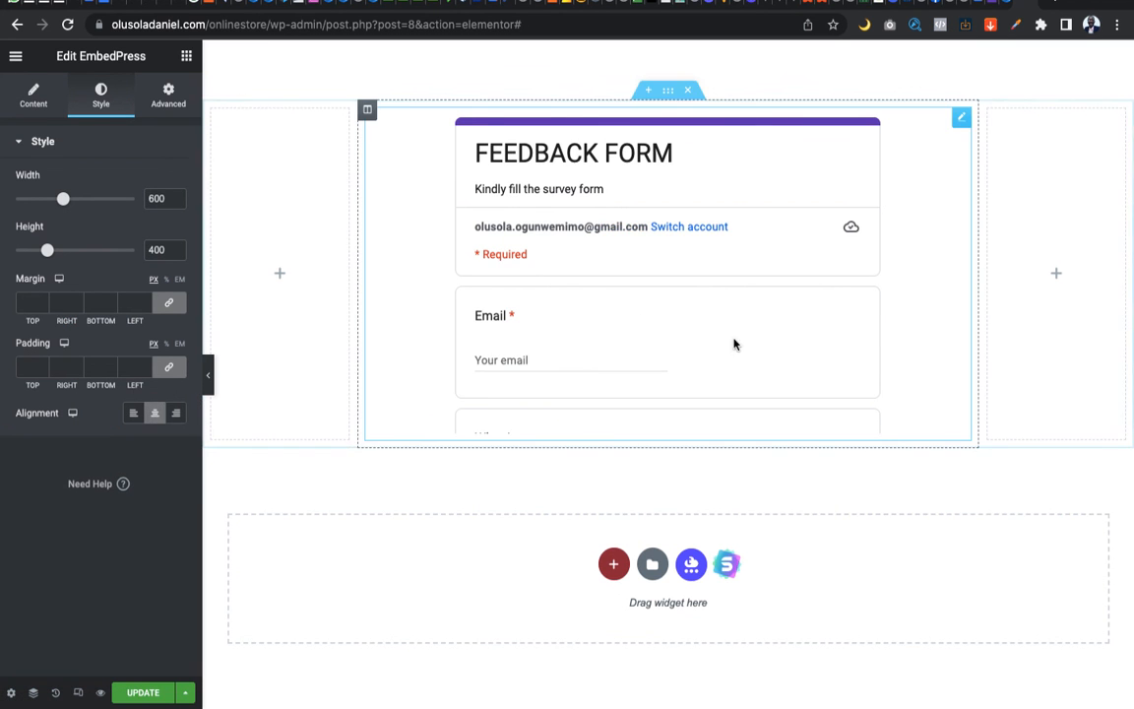
pyautogui.scroll(-5, 743, 343)
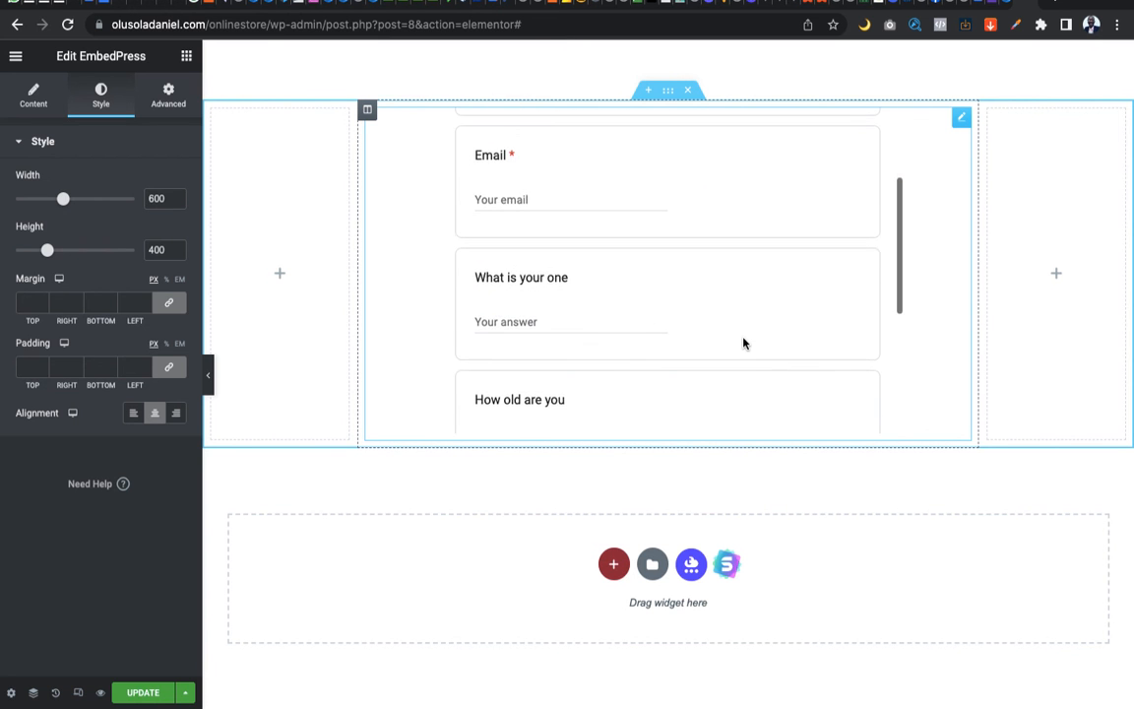
pyautogui.scroll(5, 744, 343)
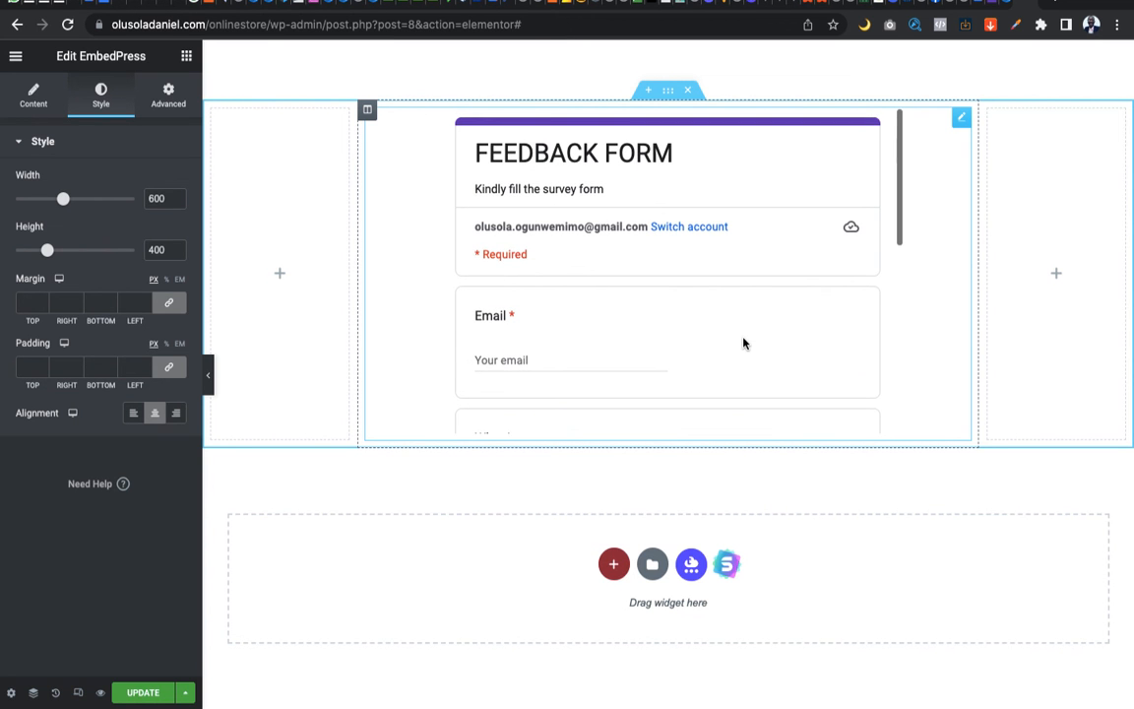
pyautogui.scroll(-5, 743, 342)
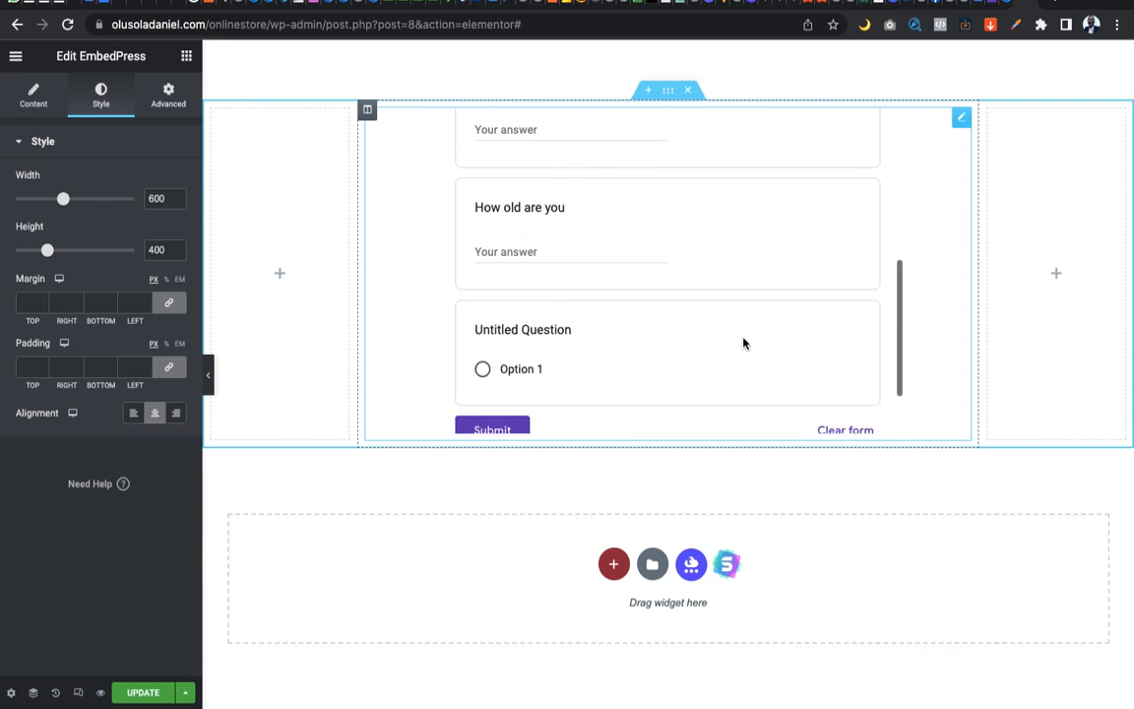
pyautogui.scroll(3, 744, 343)
pyautogui.scroll(5, 744, 342)
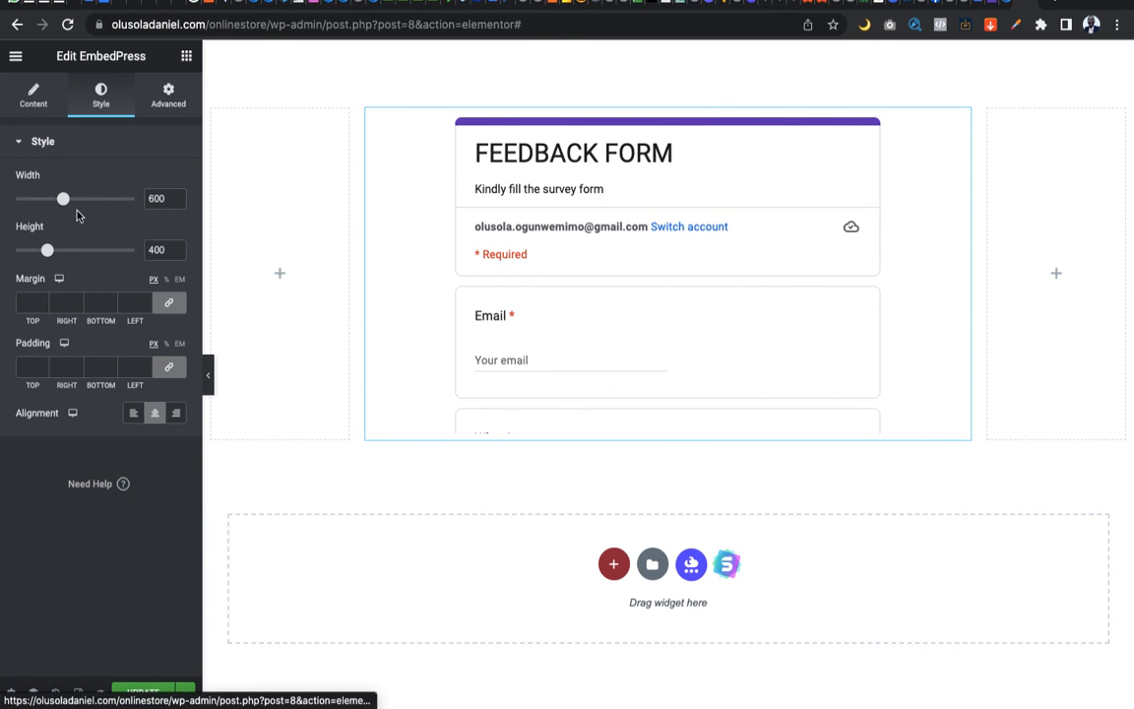
# Increase the embedded form's height to 875 and check how much of the form fits.
pyautogui.moveTo(52, 257); pyautogui.dragTo(87, 256)
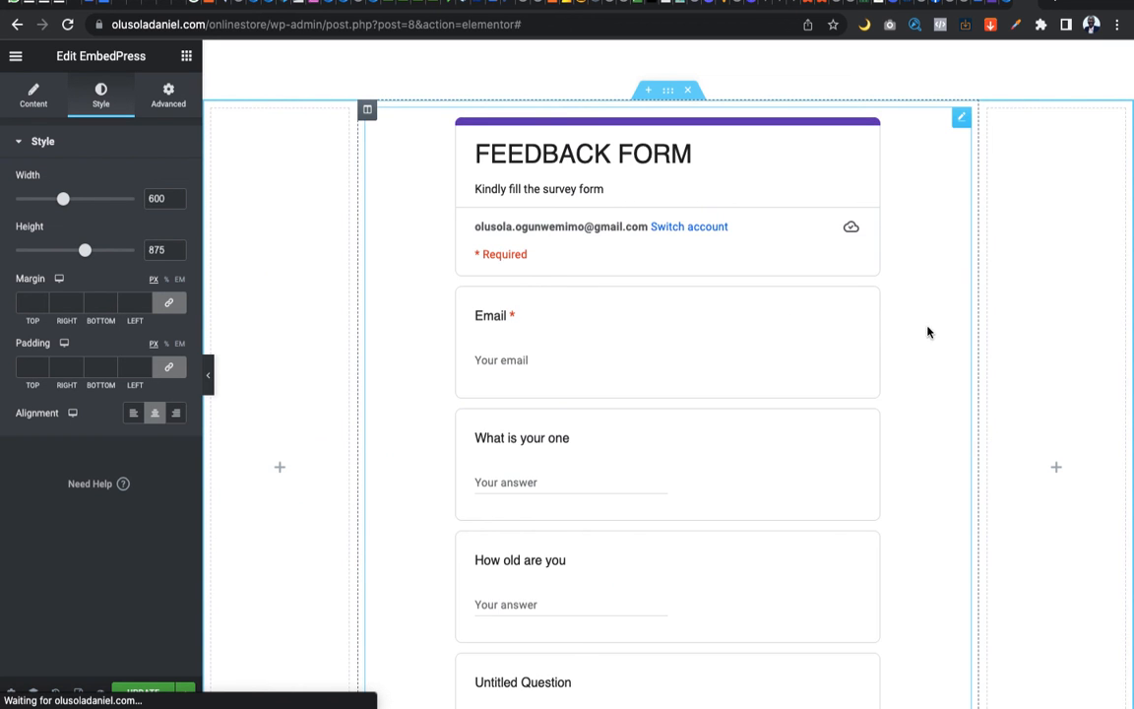
pyautogui.scroll(-5, 995, 298)
pyautogui.scroll(-1, 846, 286)
pyautogui.scroll(1, 846, 286)
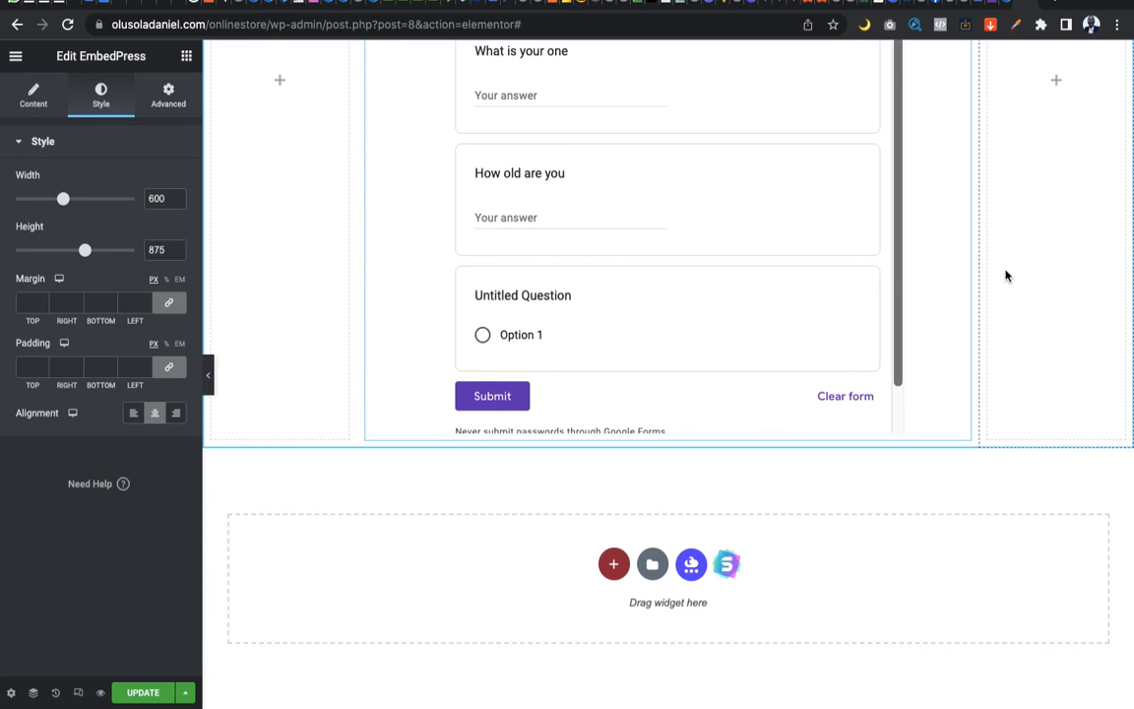
pyautogui.scroll(3, 982, 264)
pyautogui.scroll(2, 982, 265)
pyautogui.scroll(-2, 982, 265)
pyautogui.scroll(1, 982, 264)
pyautogui.scroll(1, 981, 264)
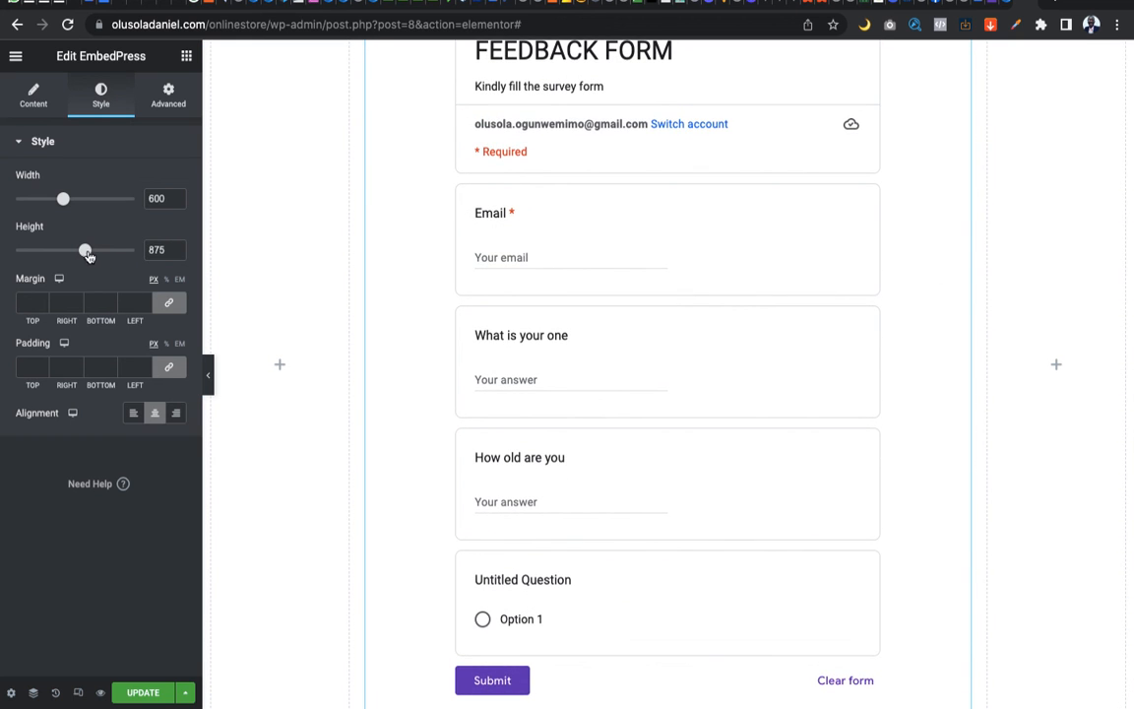
# Raise the embedded form's height to 925 and check that the whole form fits down to its footer.
pyautogui.moveTo(87, 252); pyautogui.dragTo(90, 251)
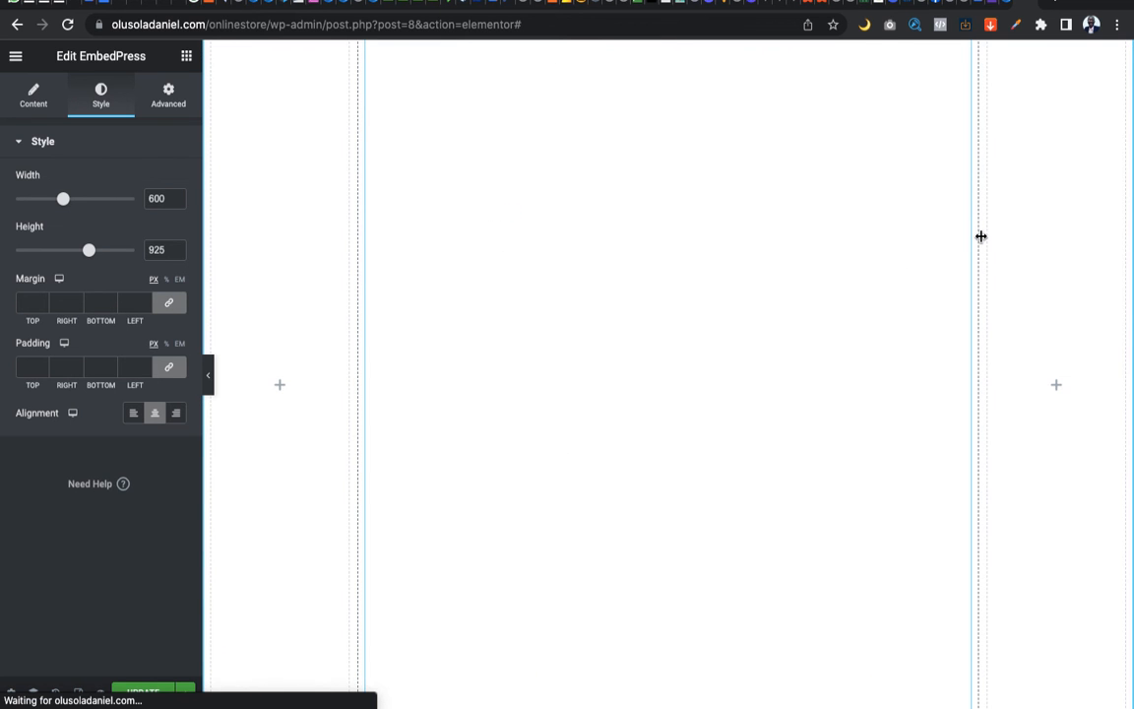
pyautogui.scroll(-3, 949, 254)
pyautogui.scroll(7, 949, 254)
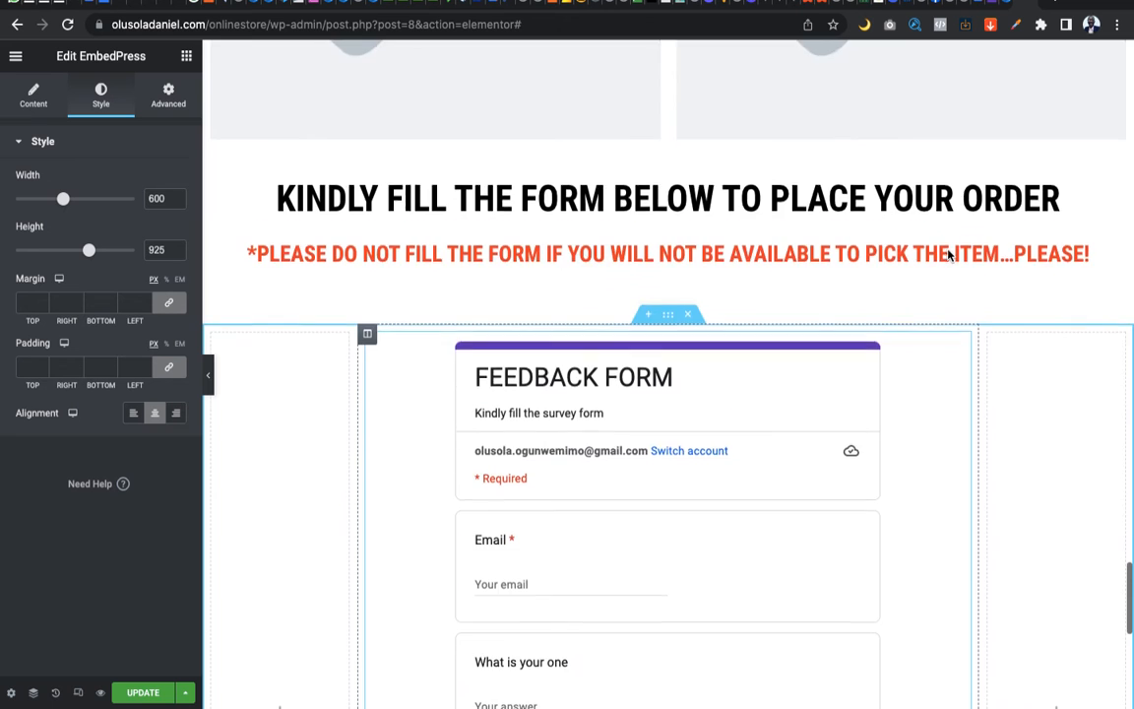
pyautogui.scroll(-6, 949, 254)
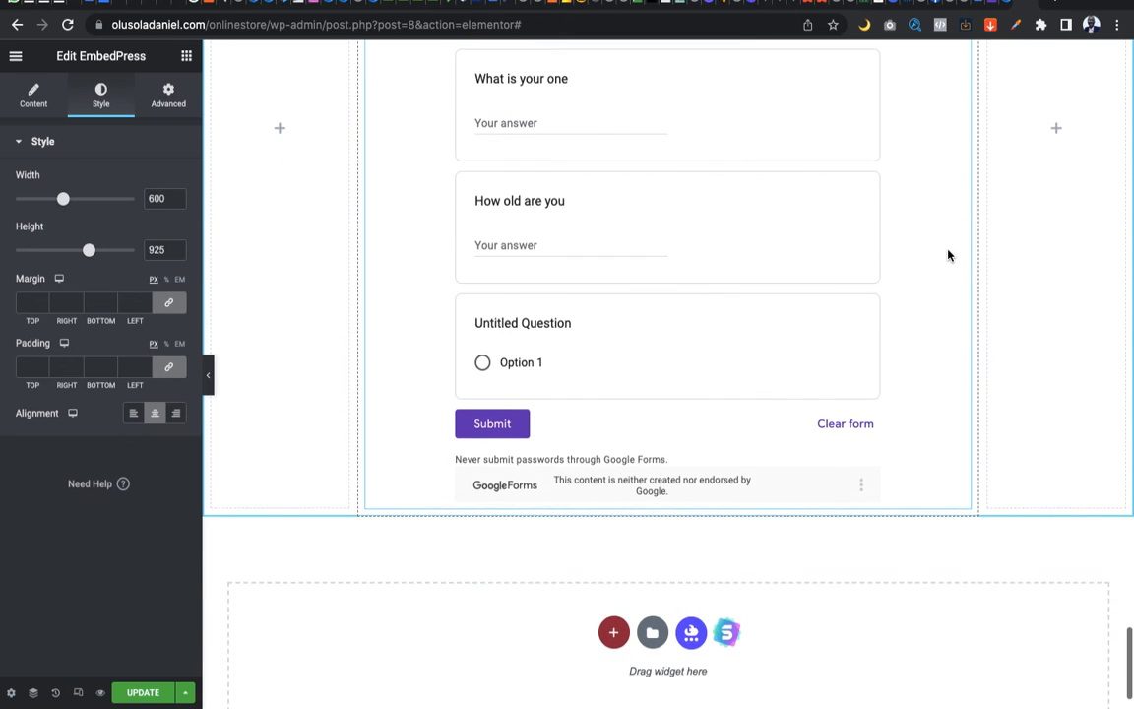
pyautogui.scroll(2, 949, 255)
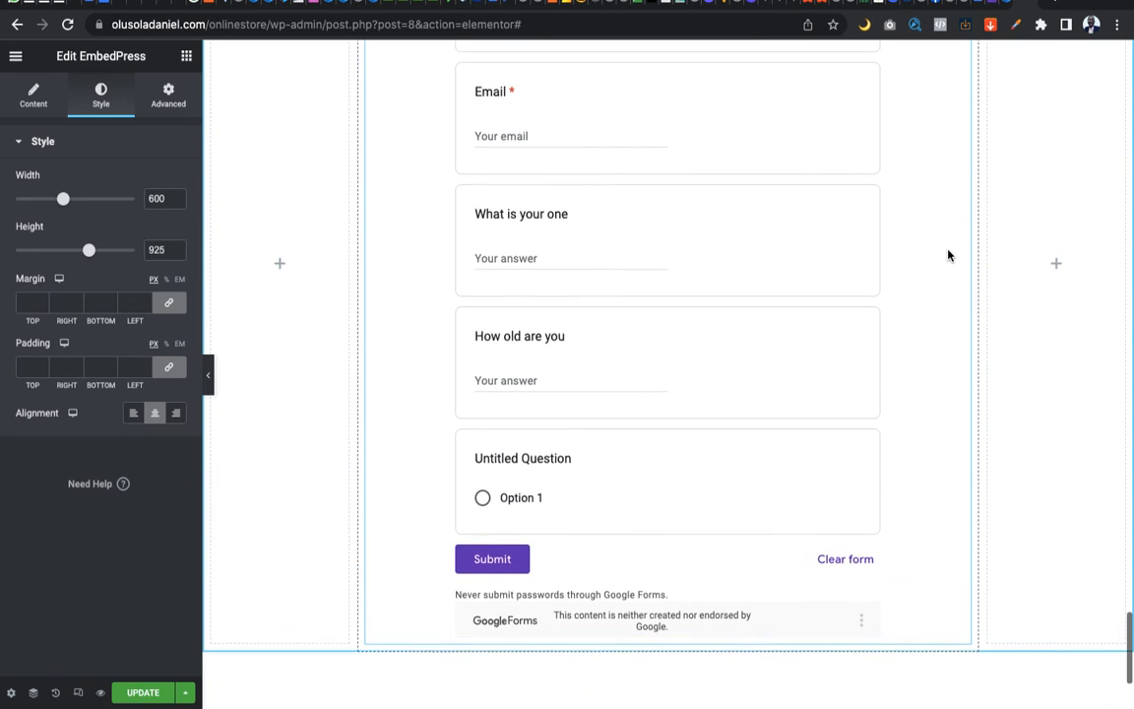
pyautogui.scroll(2, 948, 270)
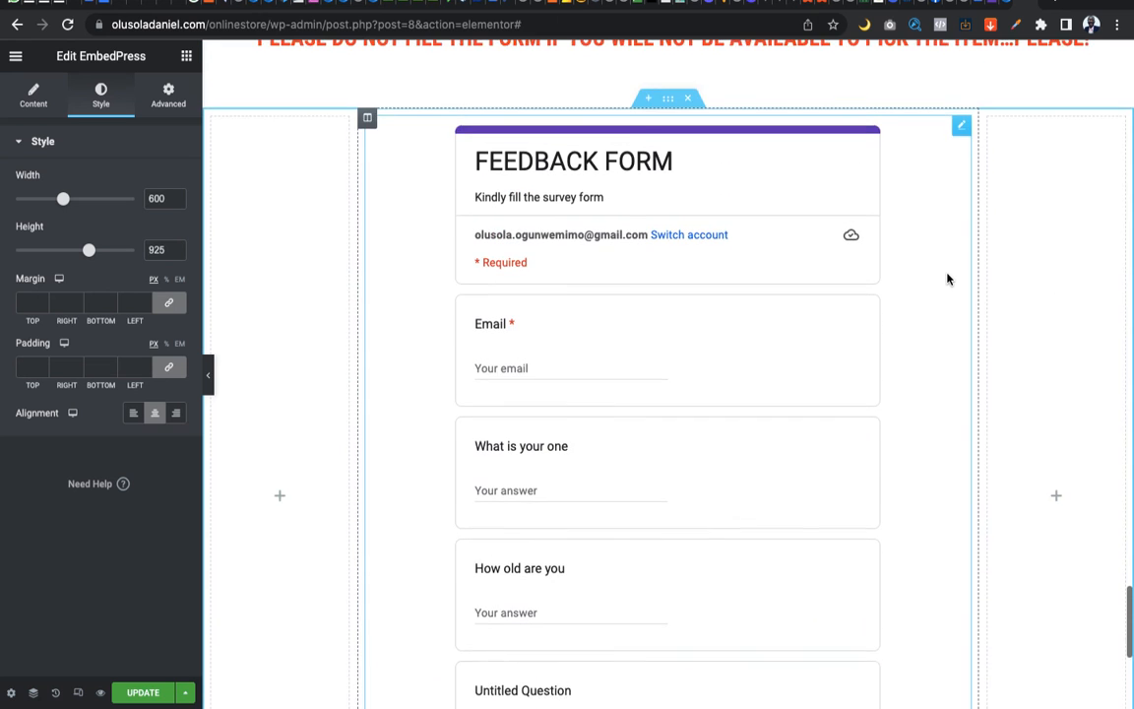
pyautogui.scroll(-1, 947, 279)
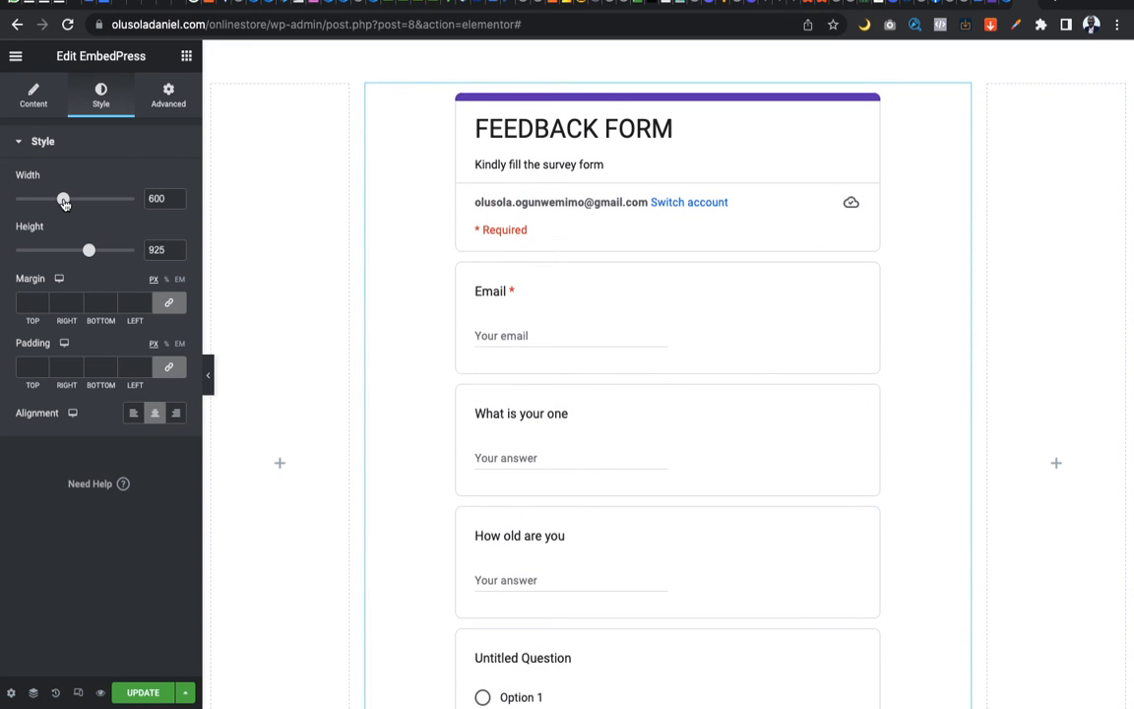
# Try widths of 640 and 730 for the embedded form, and clear the width value.
pyautogui.moveTo(63, 201); pyautogui.dragTo(68, 202)
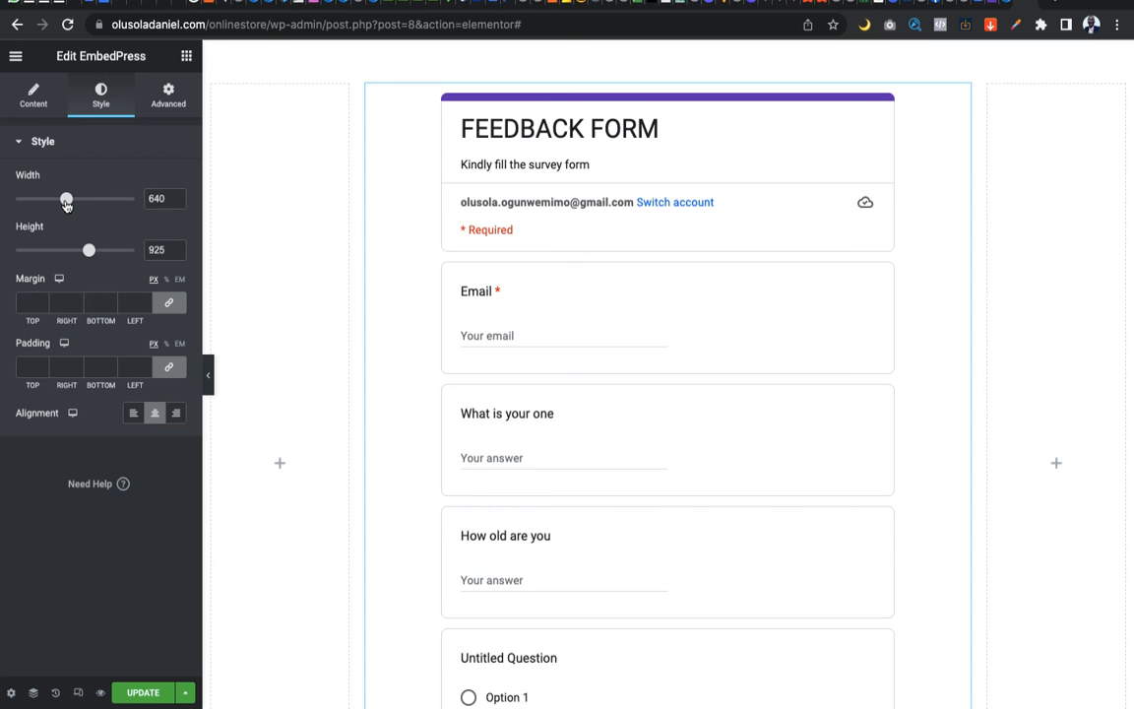
pyautogui.moveTo(66, 202); pyautogui.dragTo(74, 203)
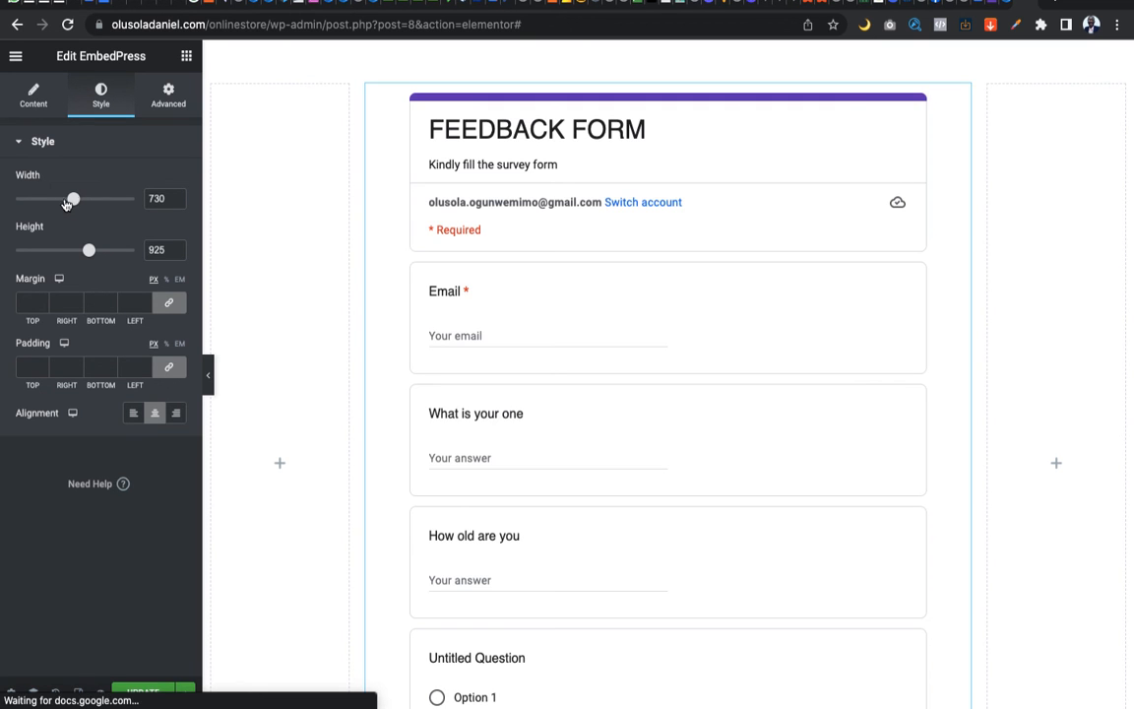
pyautogui.doubleClick(158, 200)
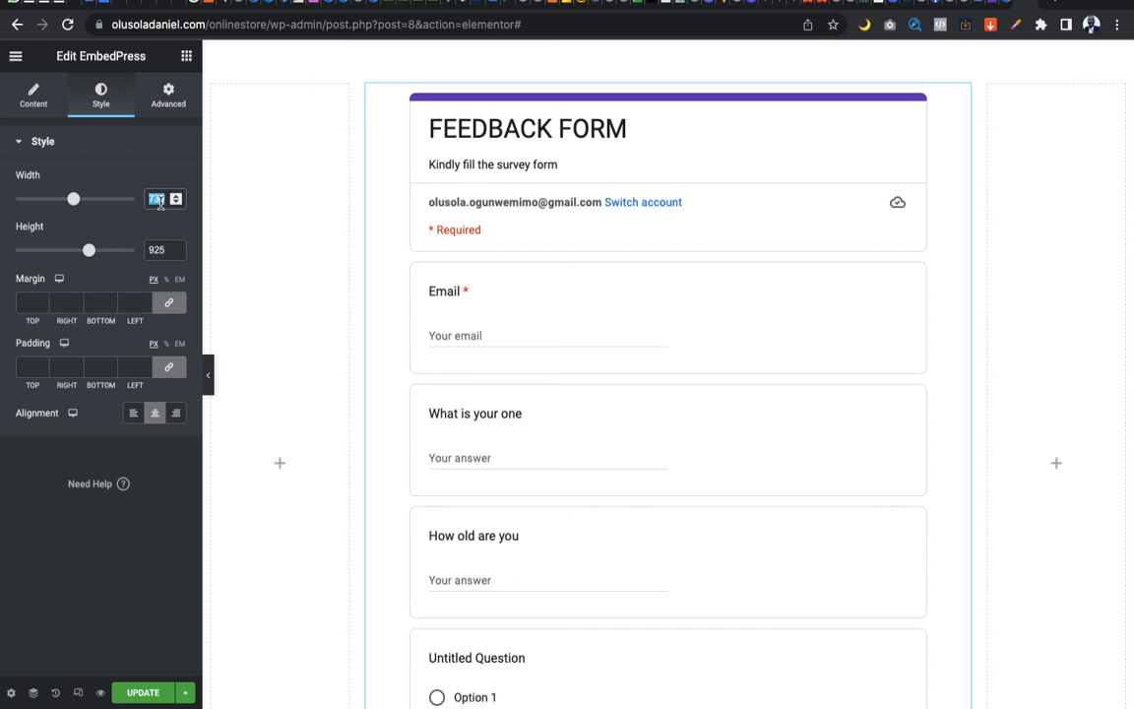
pyautogui.press('BackSpace')
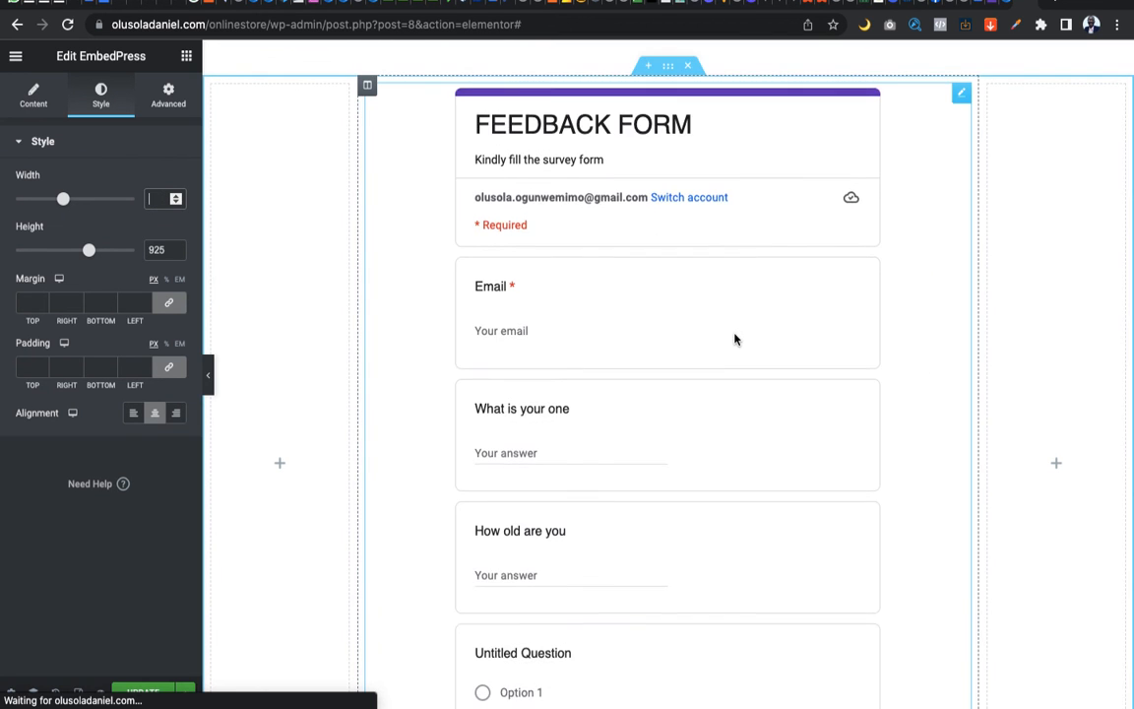
pyautogui.scroll(-5, 735, 336)
pyautogui.scroll(-2, 734, 336)
pyautogui.scroll(2, 735, 335)
pyautogui.scroll(-2, 734, 336)
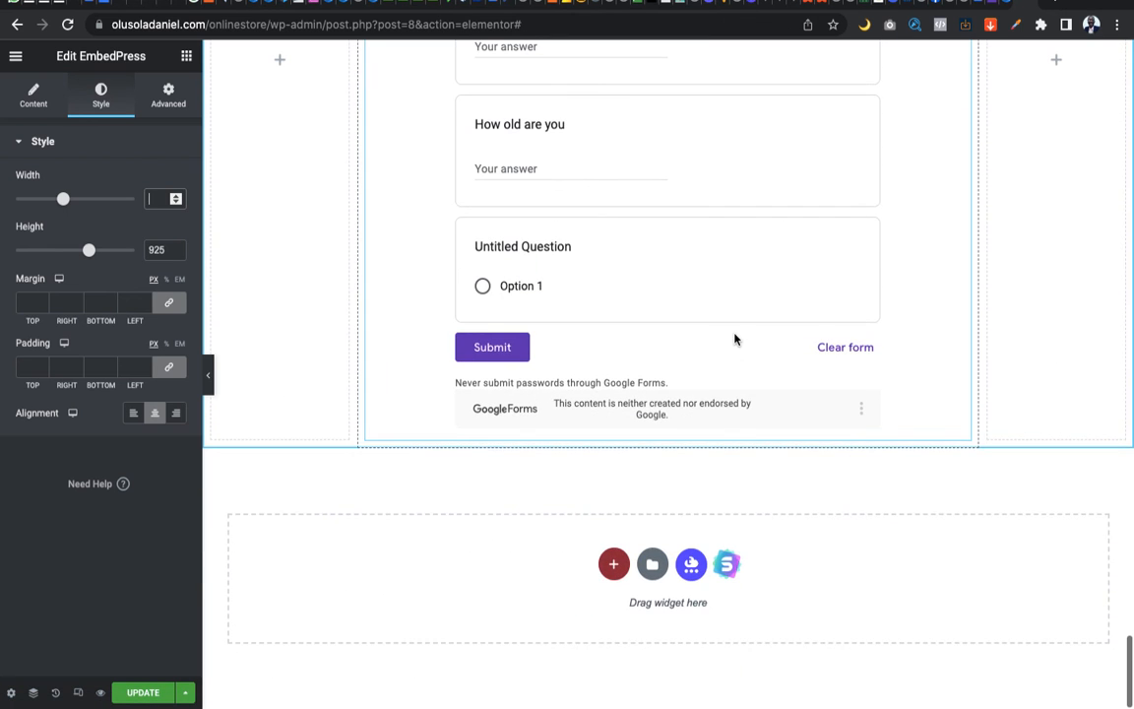
# Update the page to save the embedded form and open the preview of the changes.
pyautogui.click(138, 694)
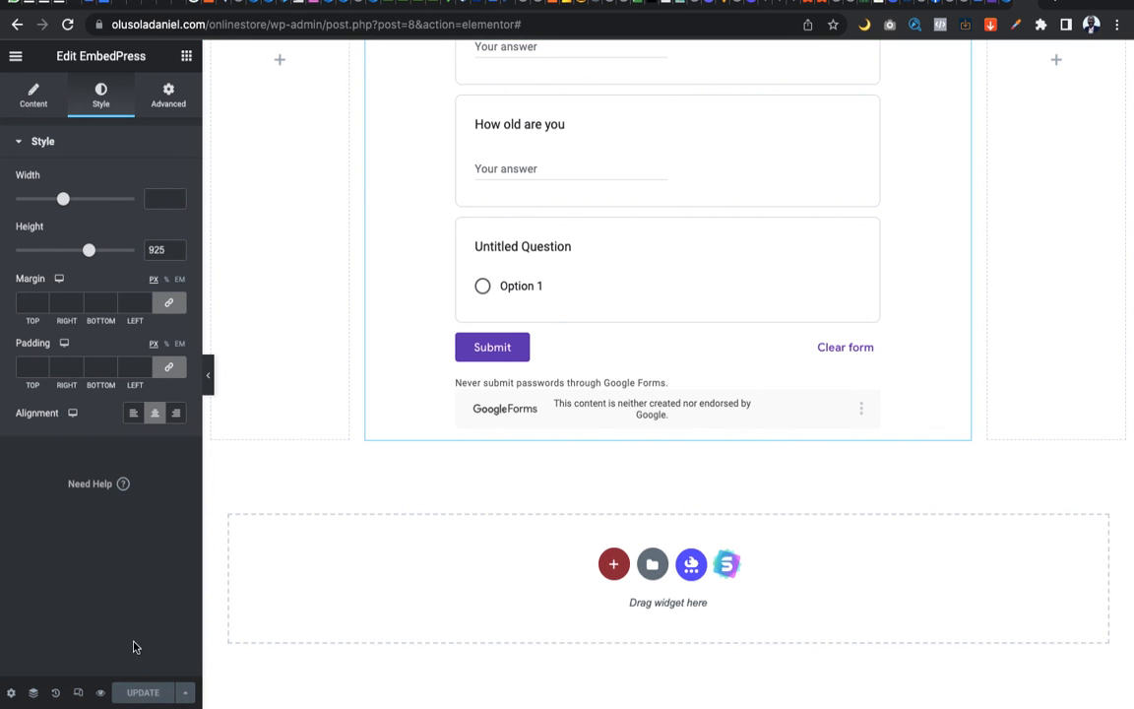
pyautogui.rightClick(102, 696)
pyautogui.click(82, 606)
pyautogui.rightClick(100, 697)
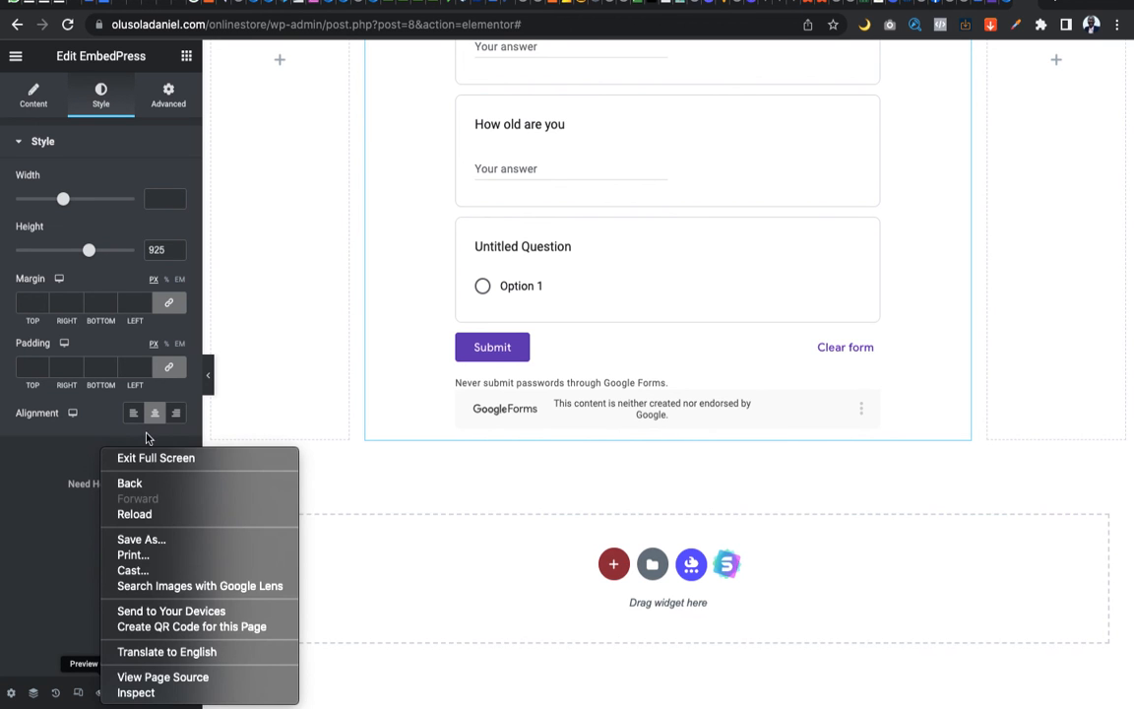
pyautogui.click(80, 576)
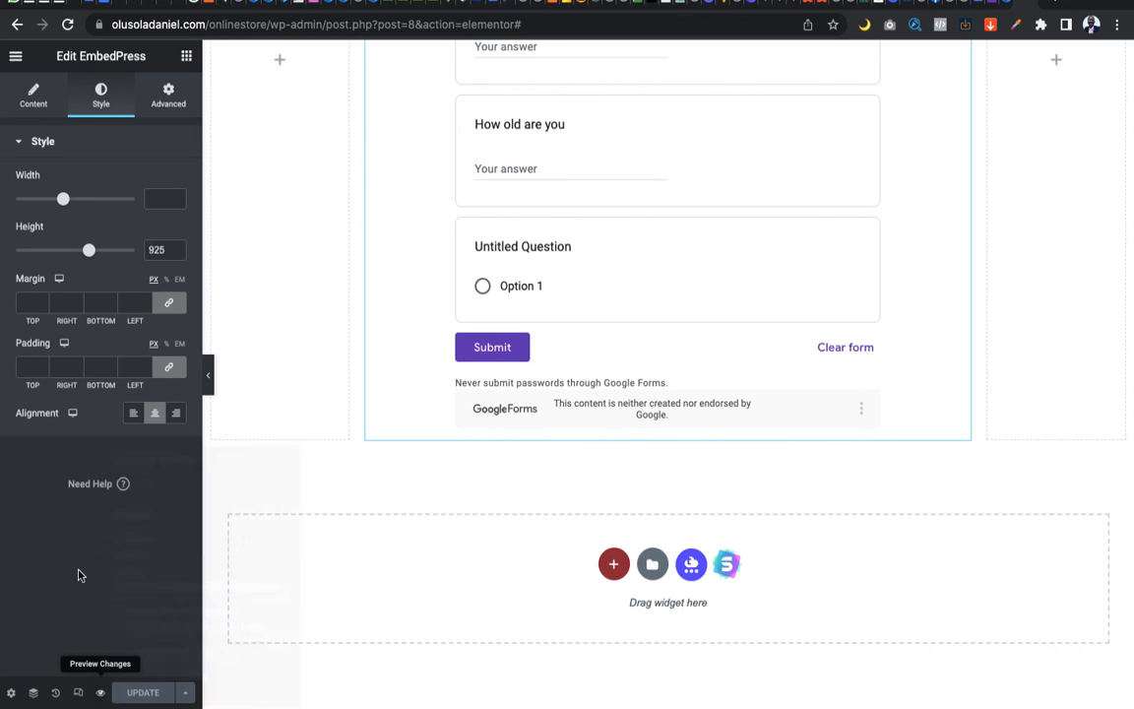
pyautogui.click(99, 693)
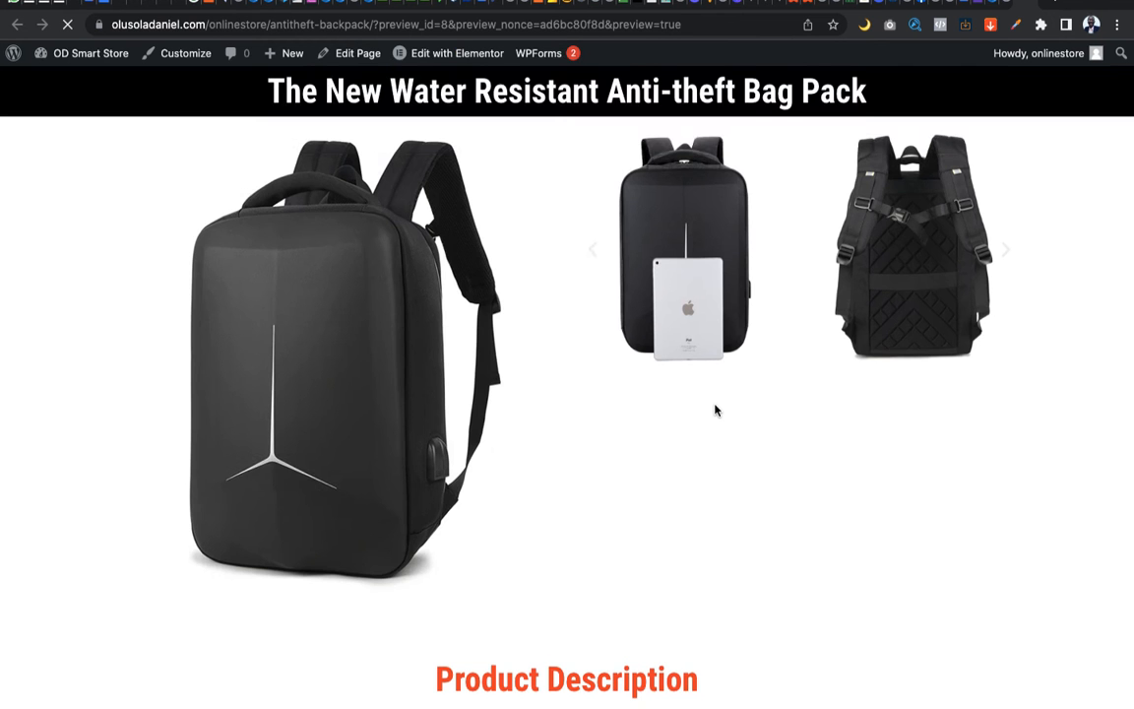
# Examine the embedded feedback form at the end of the previewed Antitheft Backpack page.
pyautogui.scroll(-20, 715, 410)
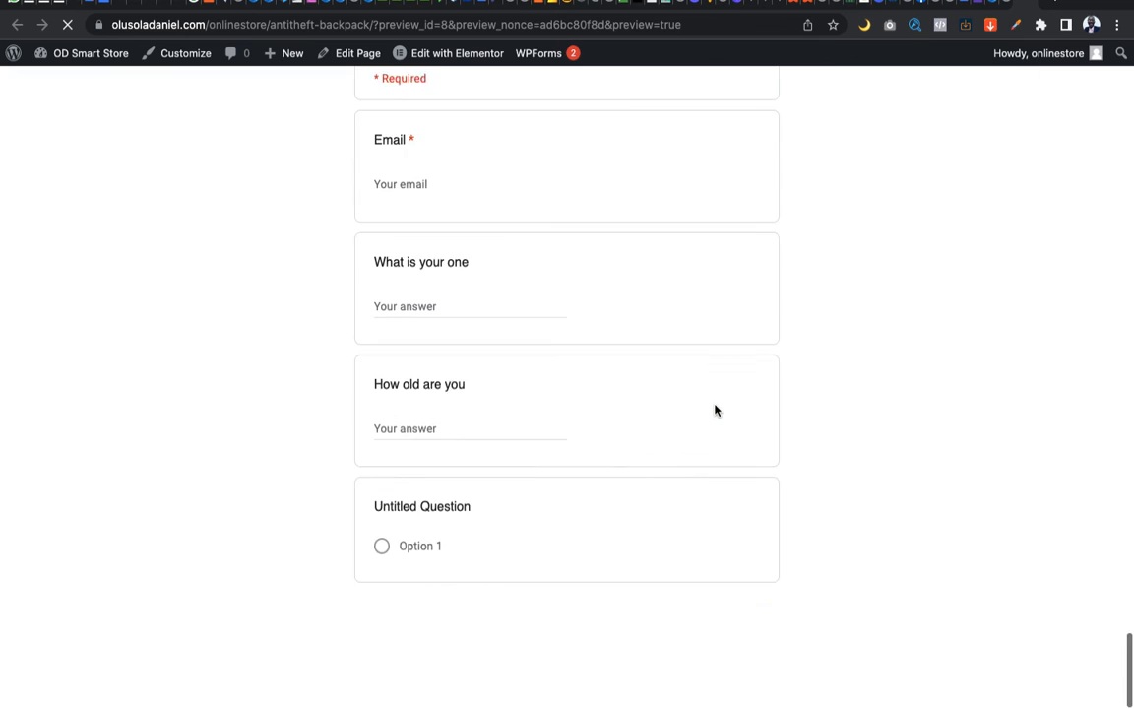
pyautogui.scroll(3, 716, 410)
pyautogui.scroll(-3, 715, 411)
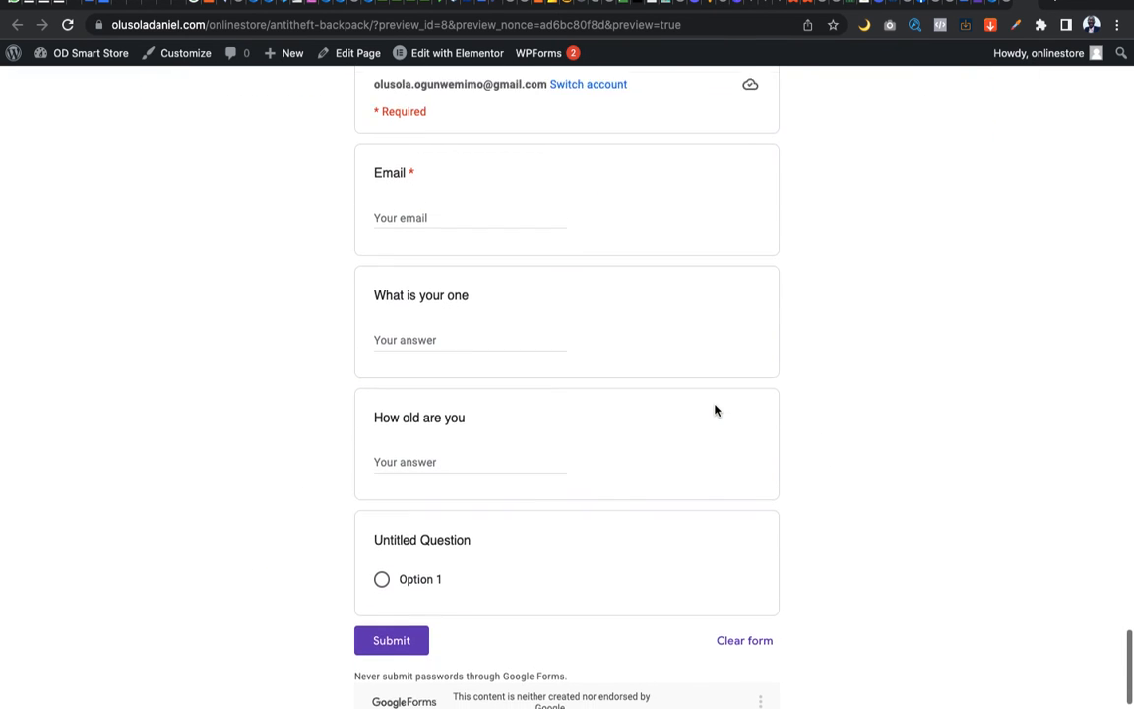
pyautogui.scroll(2, 716, 411)
pyautogui.scroll(2, 715, 411)
pyautogui.scroll(-2, 716, 411)
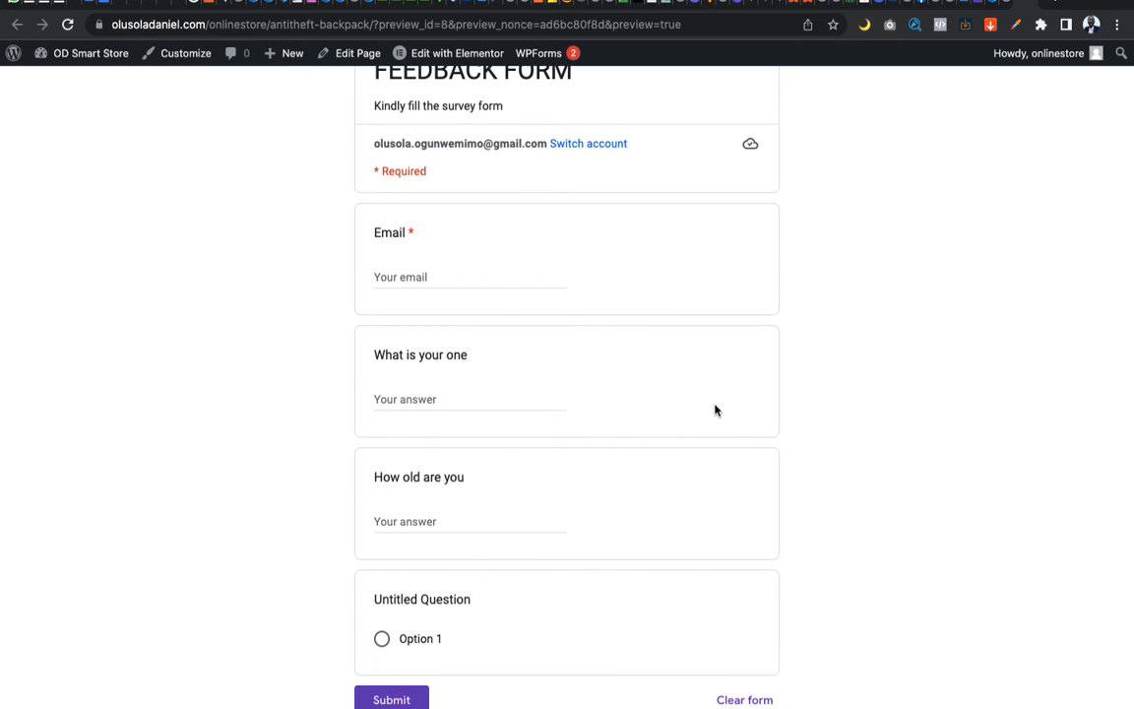
pyautogui.scroll(1, 716, 410)
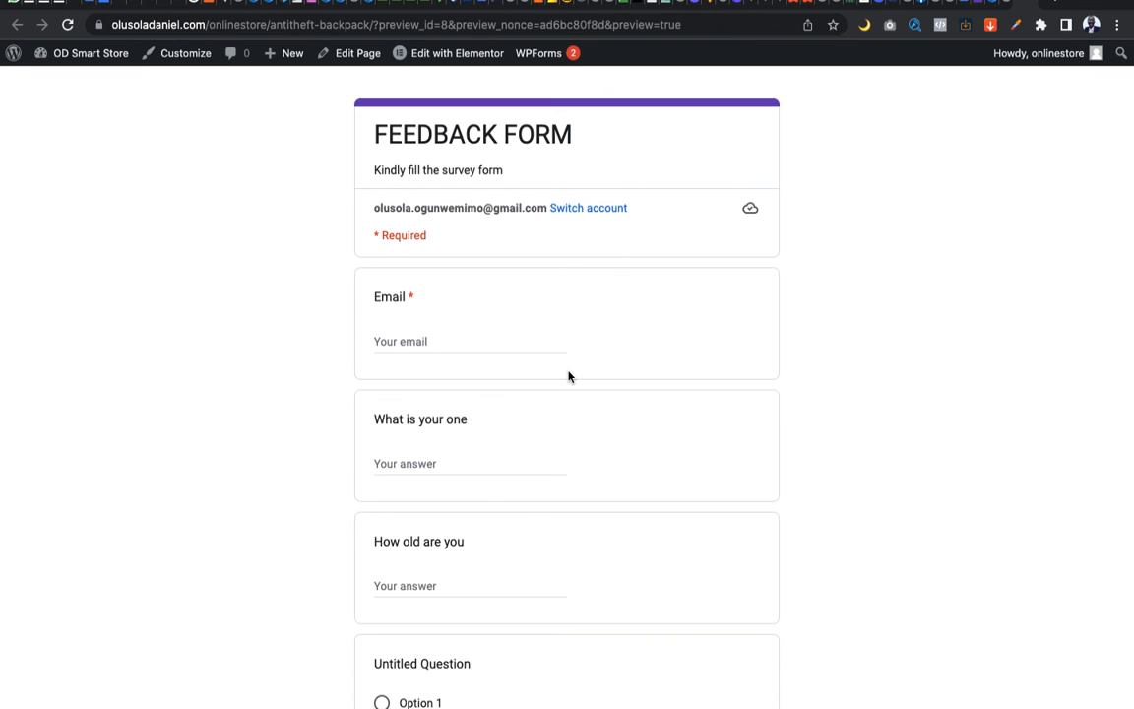
# Check the embedded feedback form in the page preview from its title down to the Submit button and Google Forms footer.
pyautogui.scroll(-1, 568, 377)
pyautogui.scroll(1, 568, 377)
pyautogui.scroll(-1, 568, 377)
pyautogui.scroll(1, 569, 378)
pyautogui.scroll(-1, 568, 377)
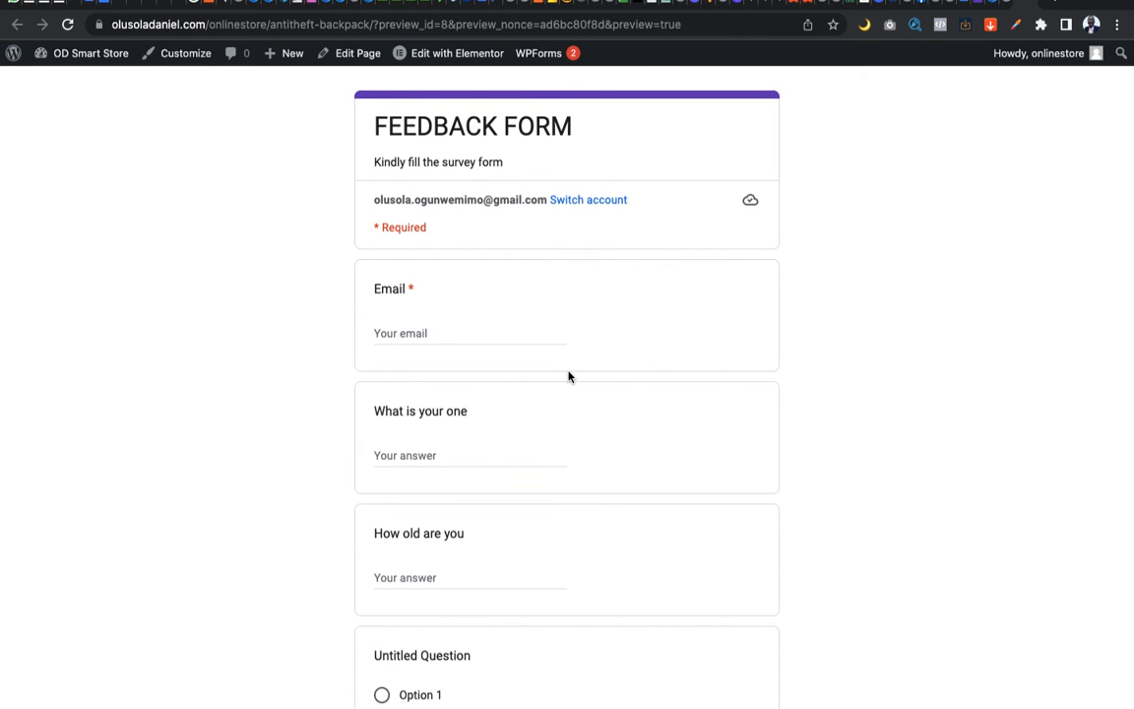
pyautogui.scroll(-5, 568, 377)
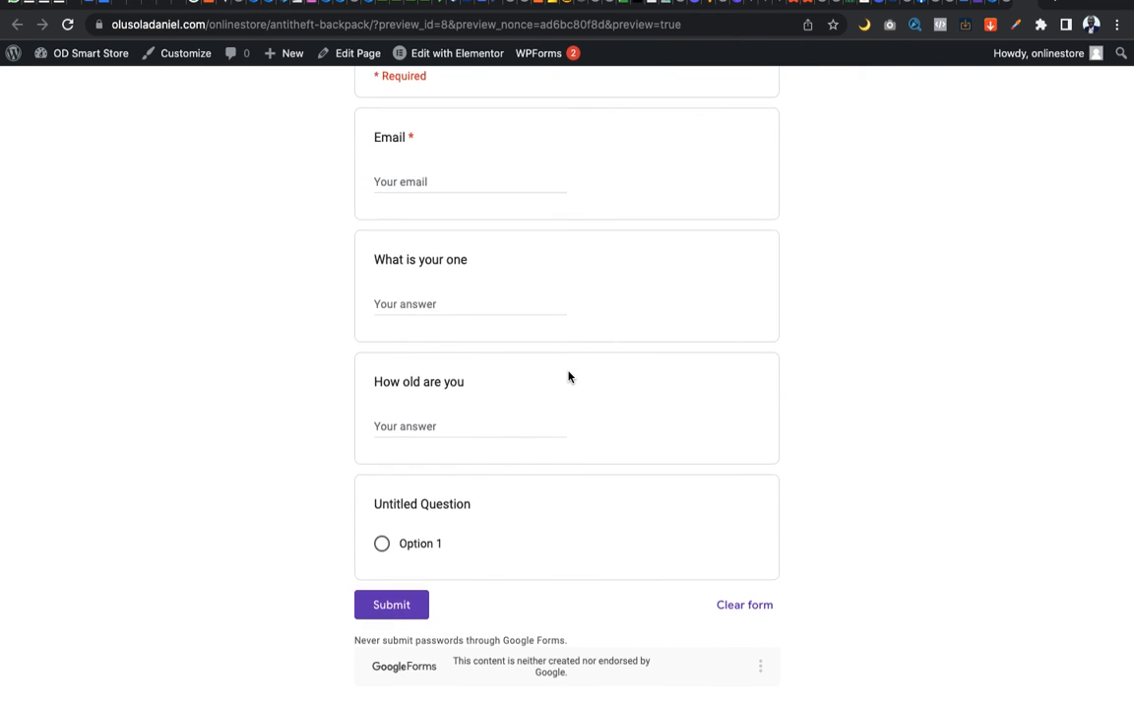
# Look over the previewed page above the form up to the Key Features section, and return to the WordPress plugin search results for embed.
pyautogui.scroll(15, 663, 215)
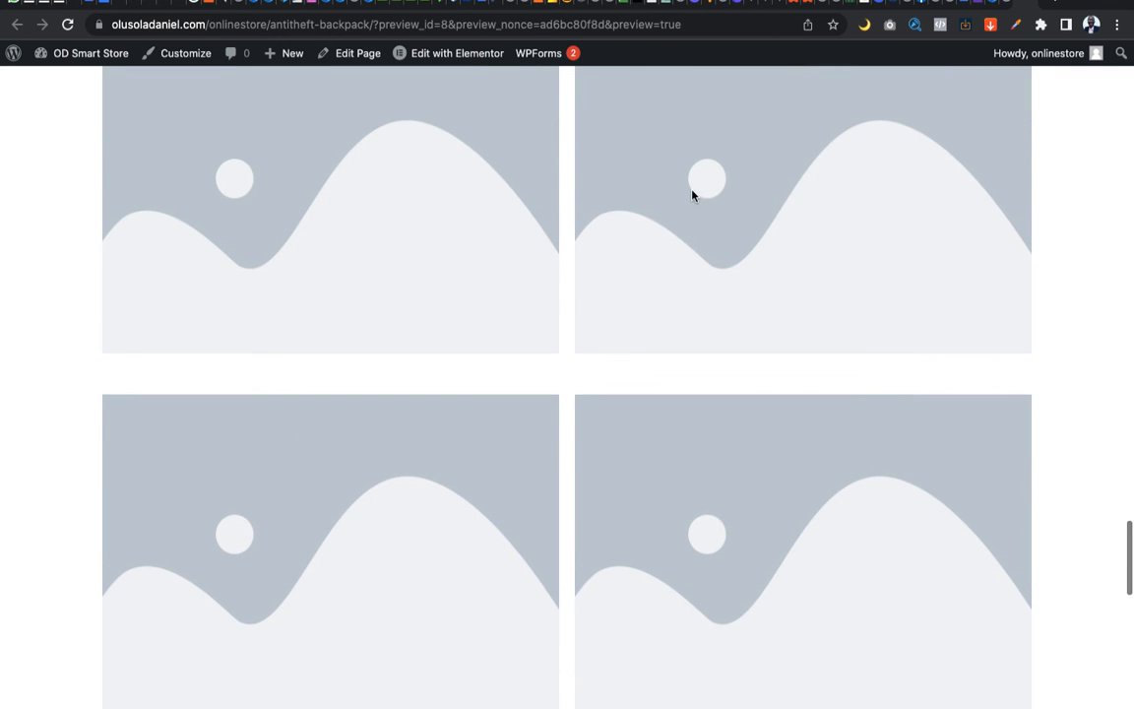
pyautogui.scroll(10, 691, 191)
pyautogui.scroll(5, 691, 195)
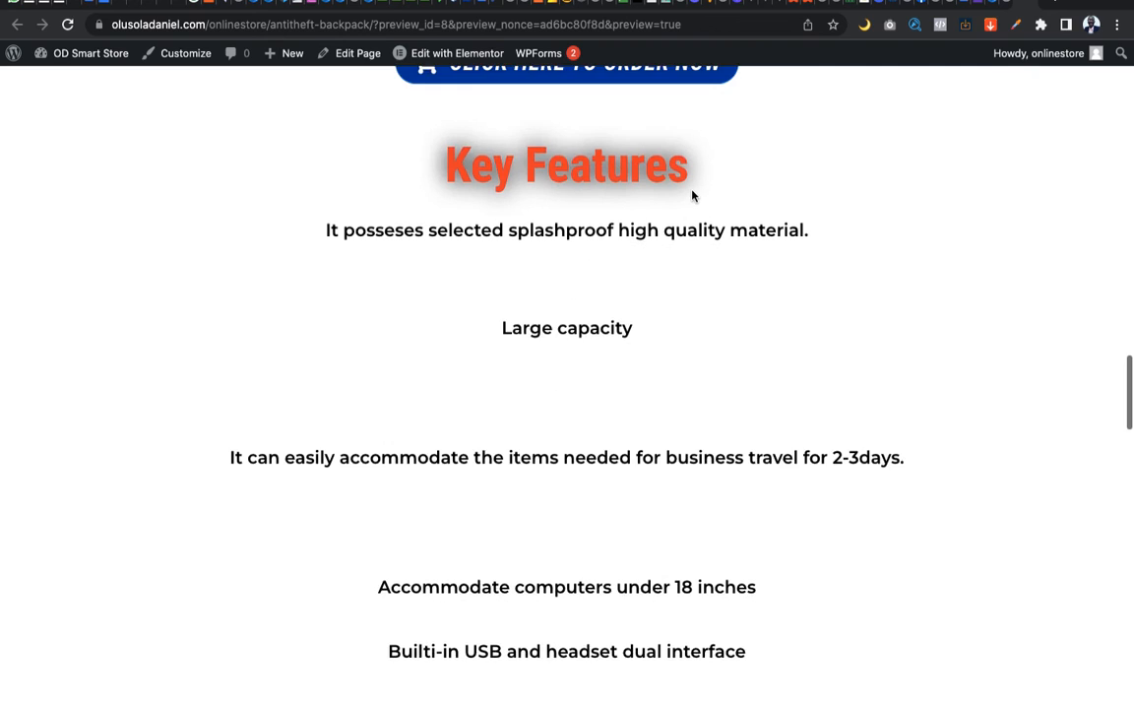
pyautogui.scroll(-7, 691, 192)
pyautogui.scroll(-2, 714, 192)
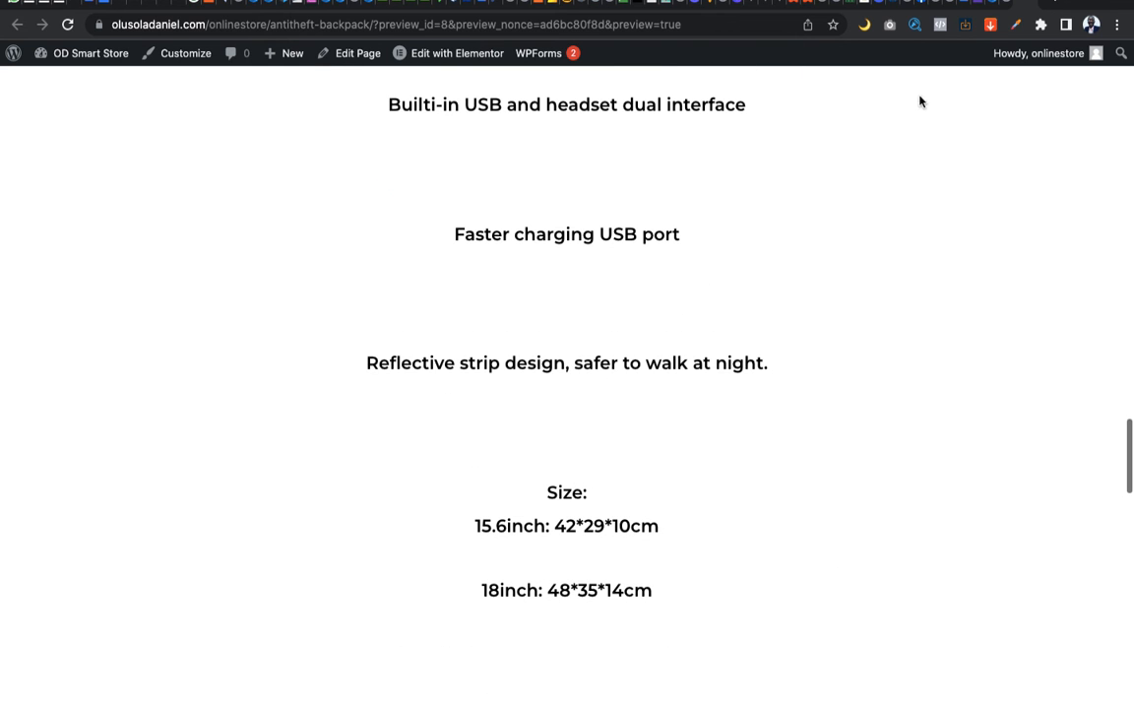
pyautogui.click(1004, 7)
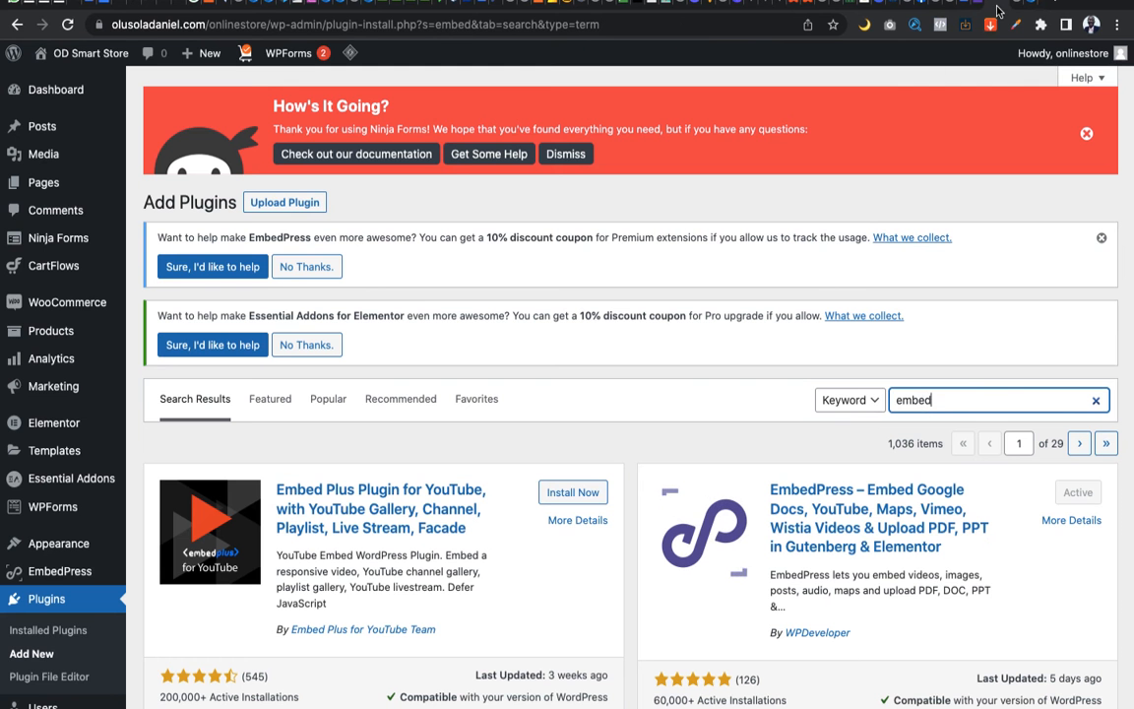